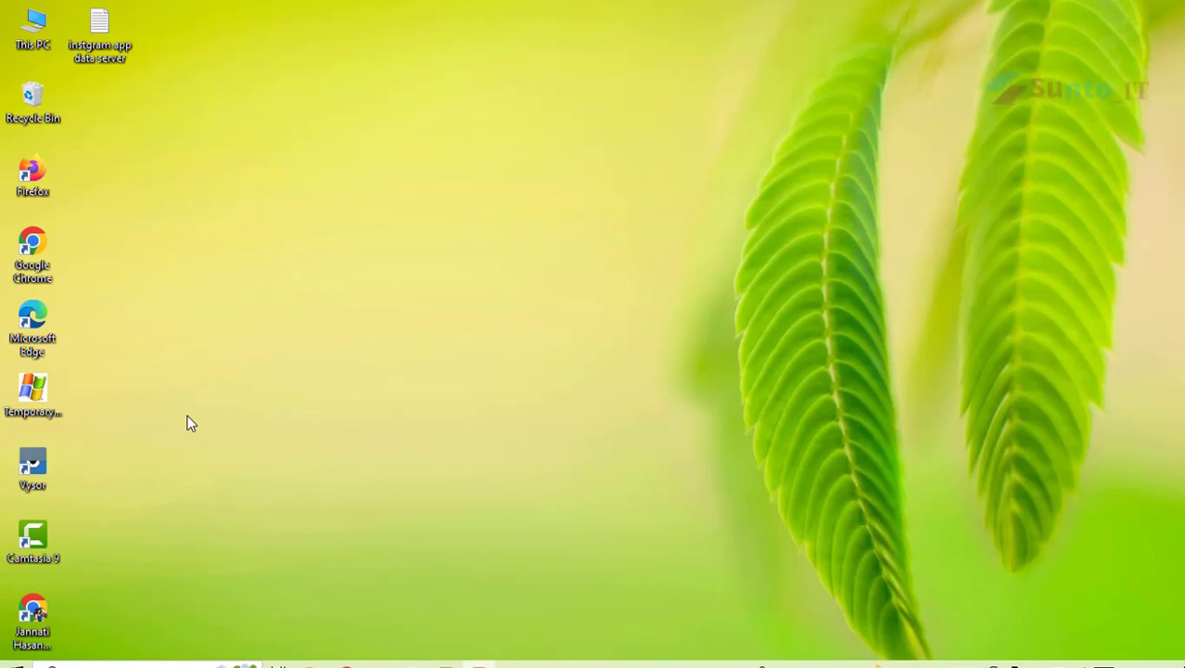
Open Computer Management for this PC and show the Services list under Services and Applications.
{"action": "right_click", "coordinate": [34, 30]}
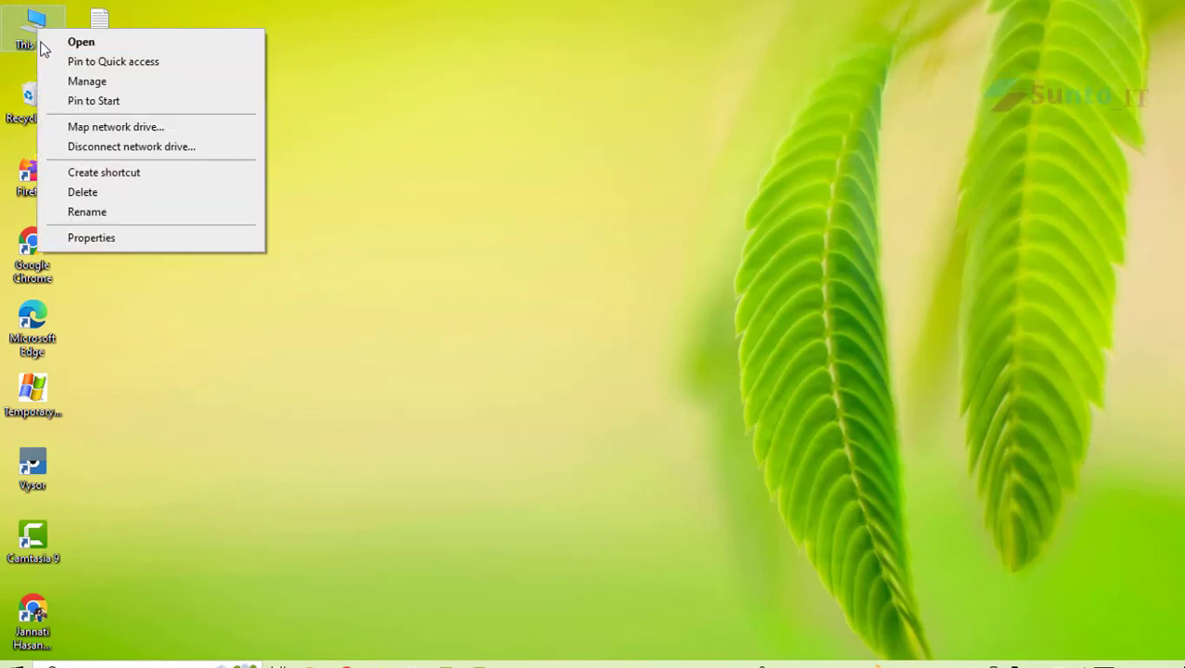
{"action": "left_click", "coordinate": [109, 83]}
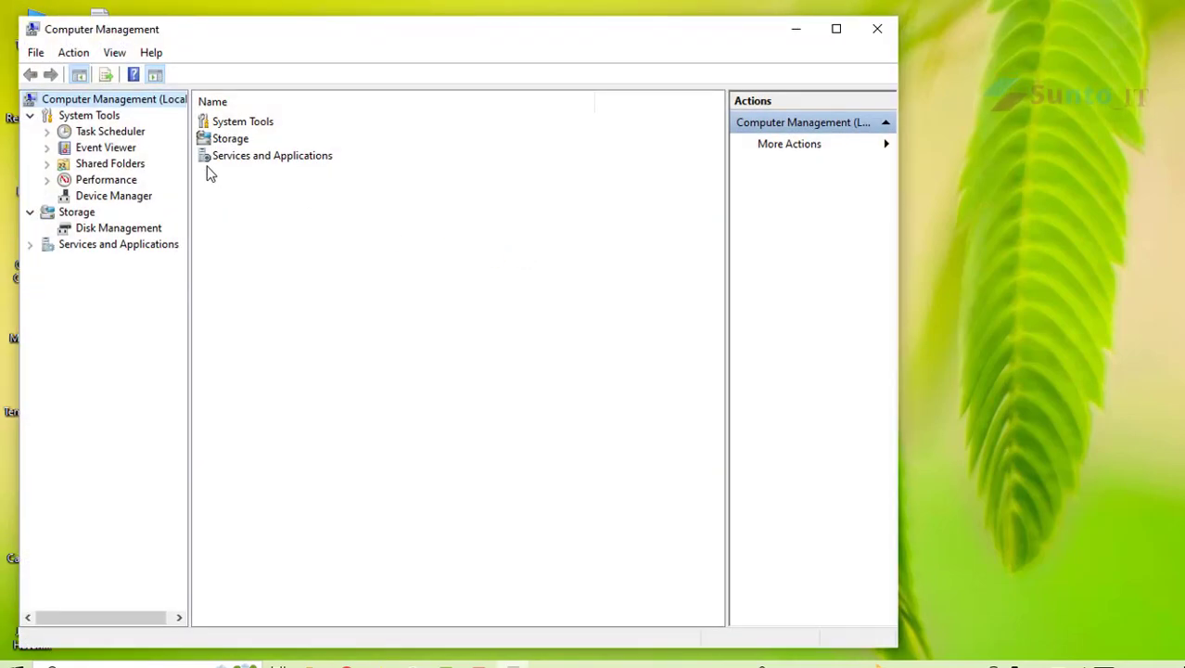
{"action": "left_click", "coordinate": [227, 158]}
{"action": "double_click", "coordinate": [225, 156]}
{"action": "double_click", "coordinate": [229, 124]}
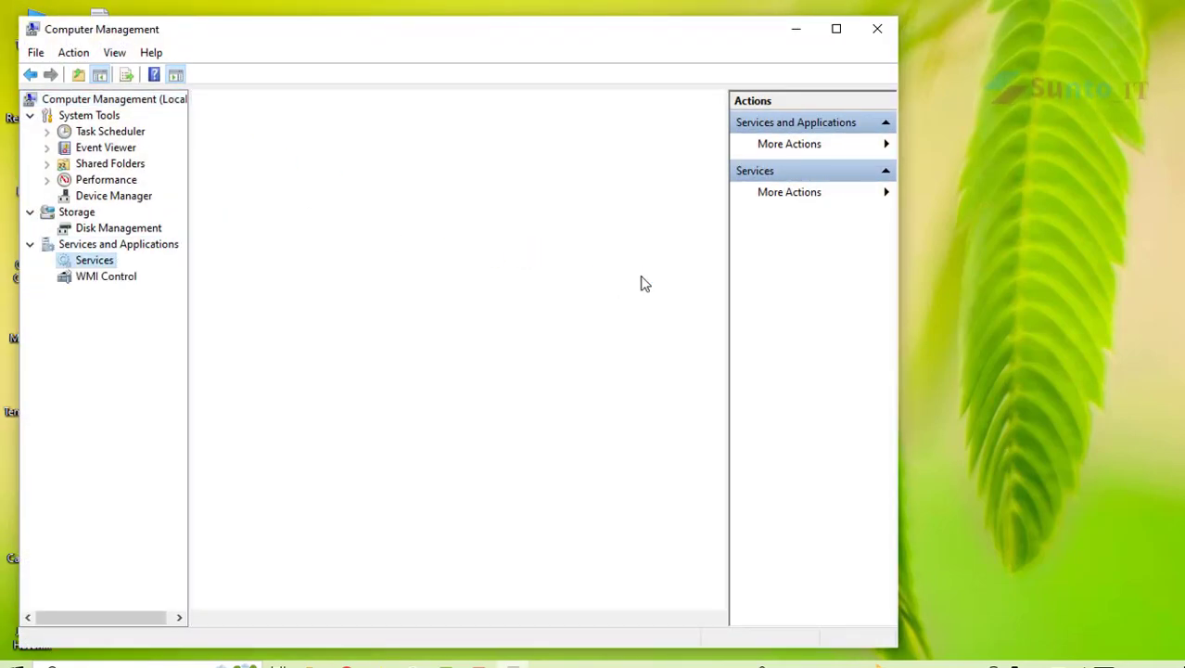
Set the Windows Update service's startup type to Disabled, stop the service, and apply the changes.
{"action": "scroll", "coordinate": [704, 228], "scroll_direction": "down", "scroll_amount": 10}
{"action": "left_click_drag", "start_coordinate": [716, 233], "coordinate": [728, 587]}
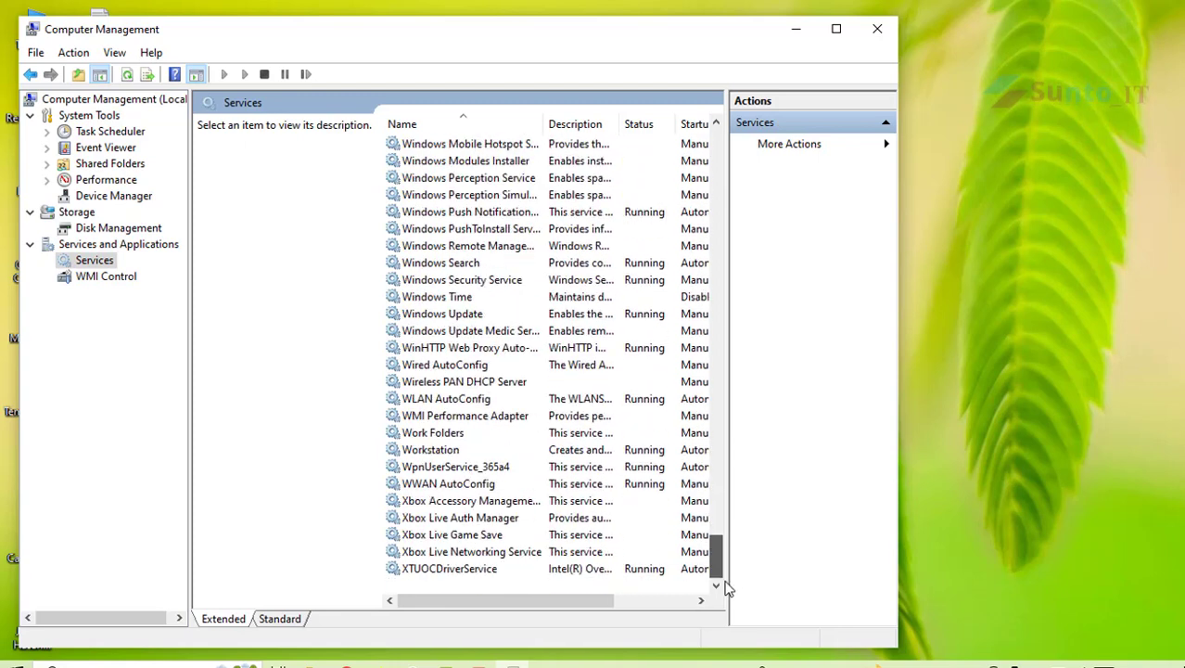
{"action": "left_click", "coordinate": [480, 317]}
{"action": "double_click", "coordinate": [497, 316]}
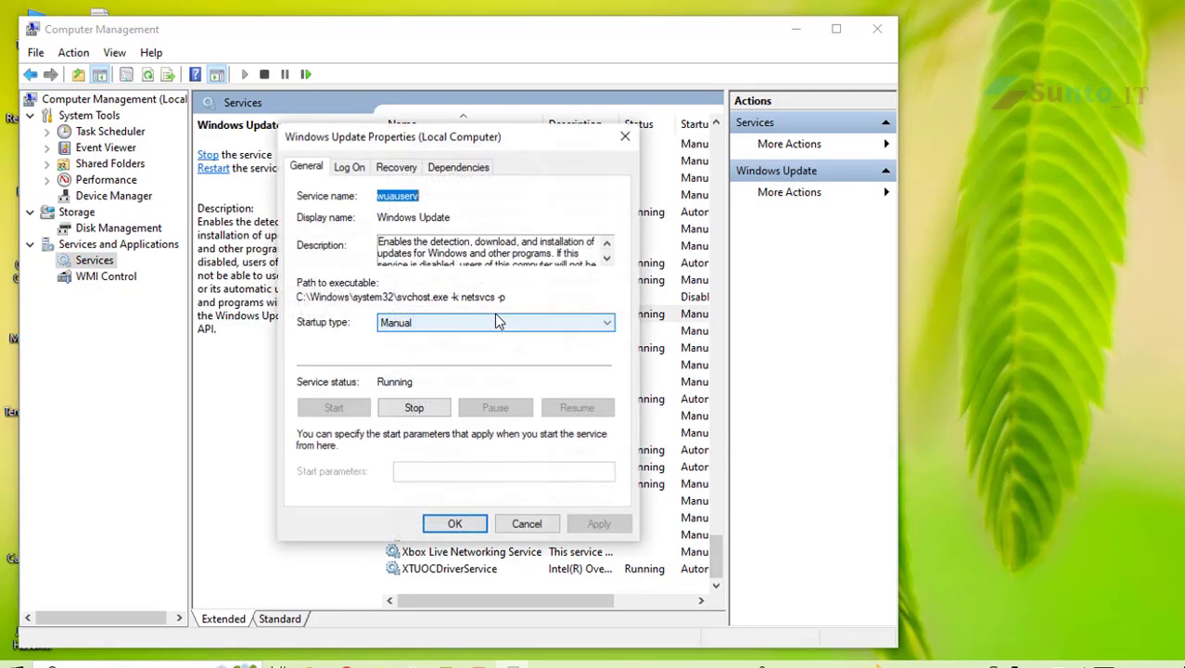
{"action": "left_click", "coordinate": [497, 322]}
{"action": "left_click", "coordinate": [419, 375]}
{"action": "left_click", "coordinate": [408, 409]}
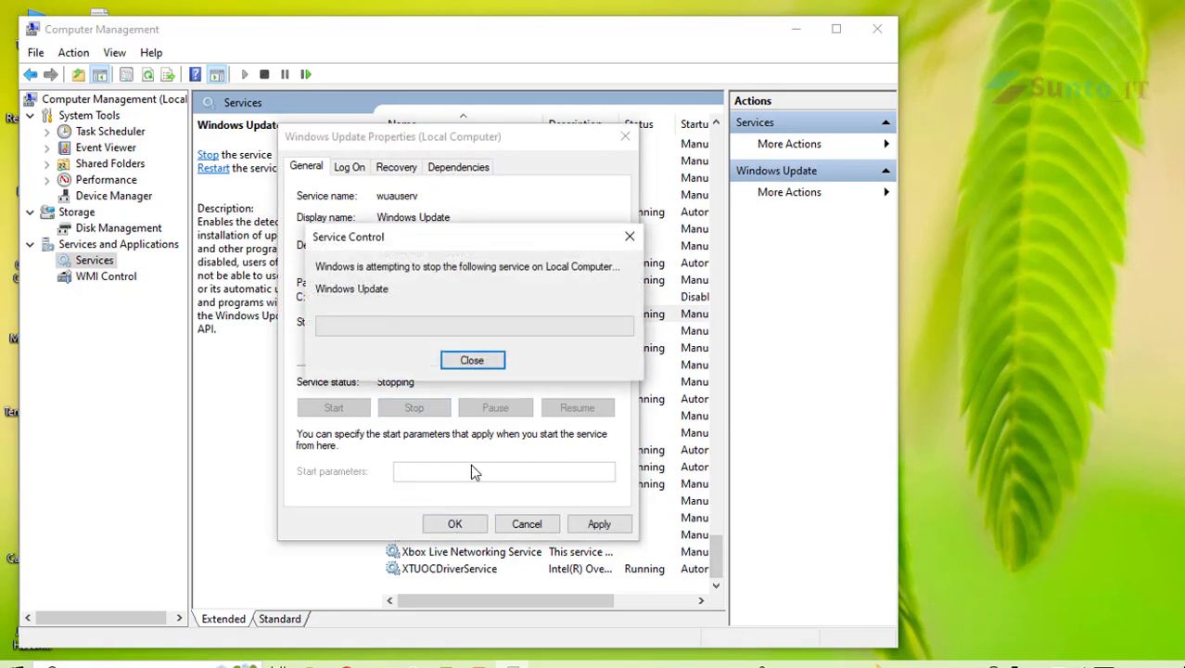
{"action": "left_click", "coordinate": [599, 525]}
{"action": "left_click", "coordinate": [455, 524]}
Choose Disabled as the startup type in the Windows Time service's properties and accept it.
{"action": "left_click", "coordinate": [581, 299]}
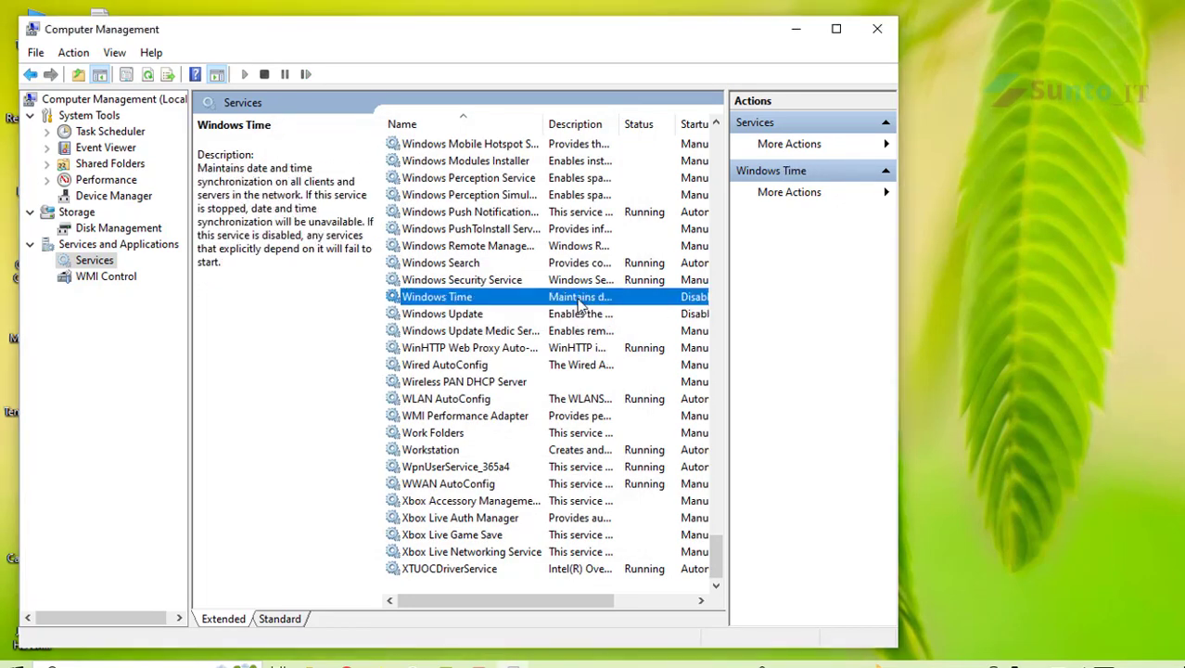
{"action": "double_click", "coordinate": [619, 306]}
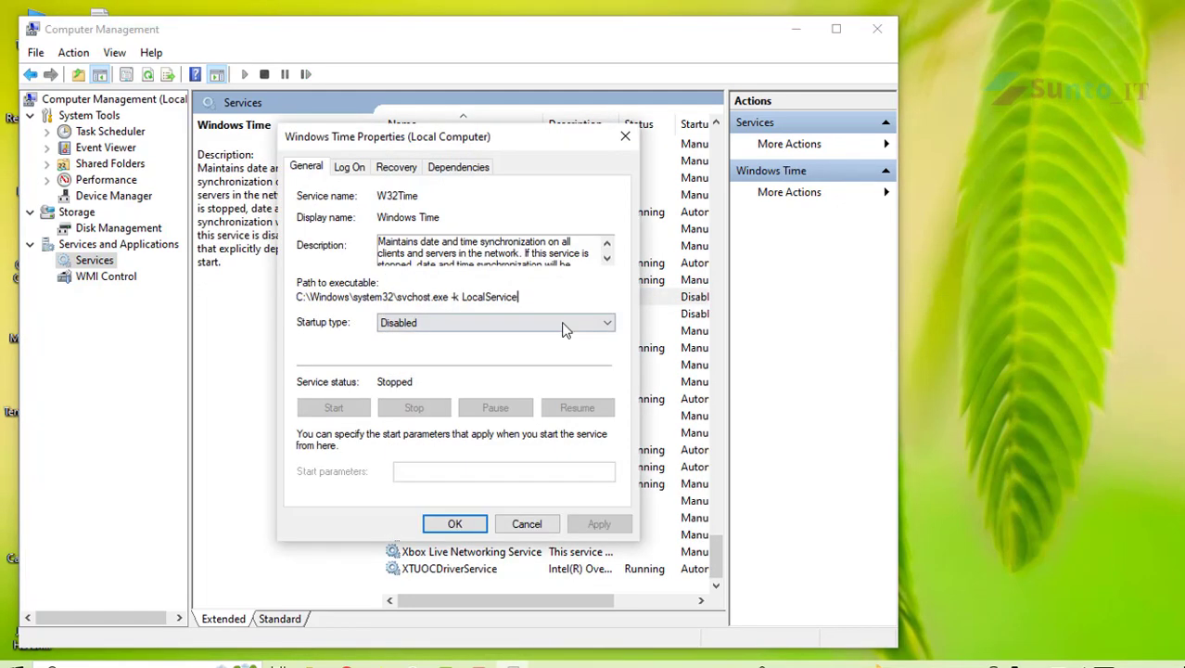
{"action": "left_click", "coordinate": [563, 324]}
{"action": "left_click", "coordinate": [468, 371]}
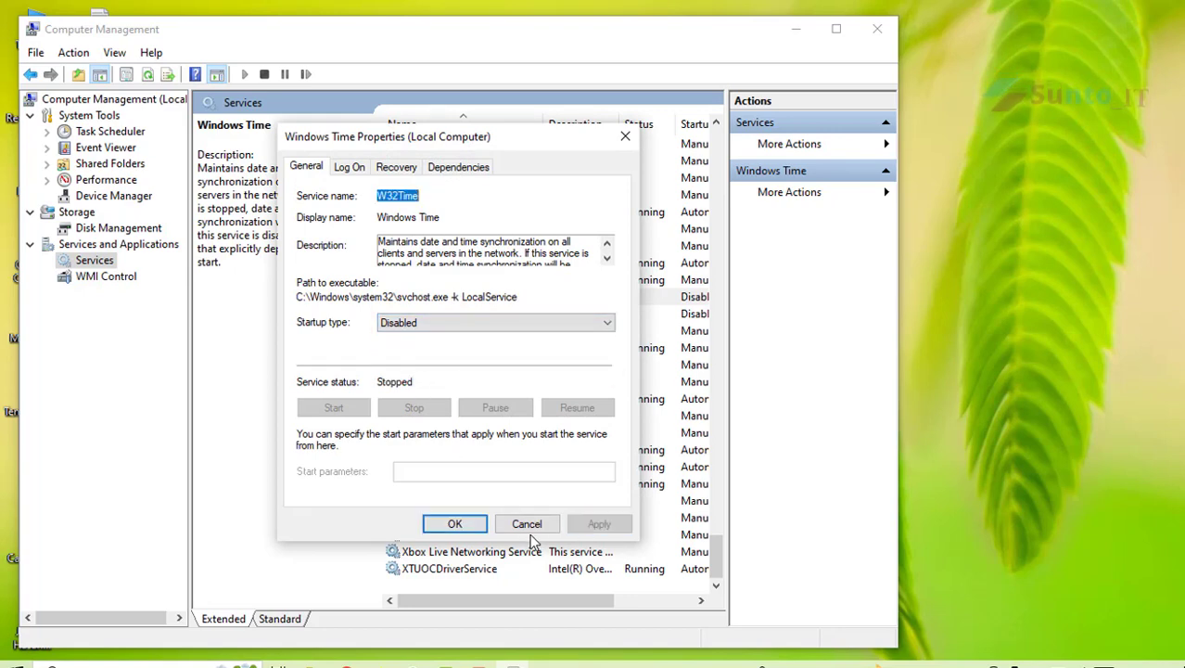
{"action": "left_click", "coordinate": [468, 527]}
Look through the services list for further Windows services that can be disabled.
{"action": "scroll", "coordinate": [510, 408], "scroll_direction": "up", "scroll_amount": 9}
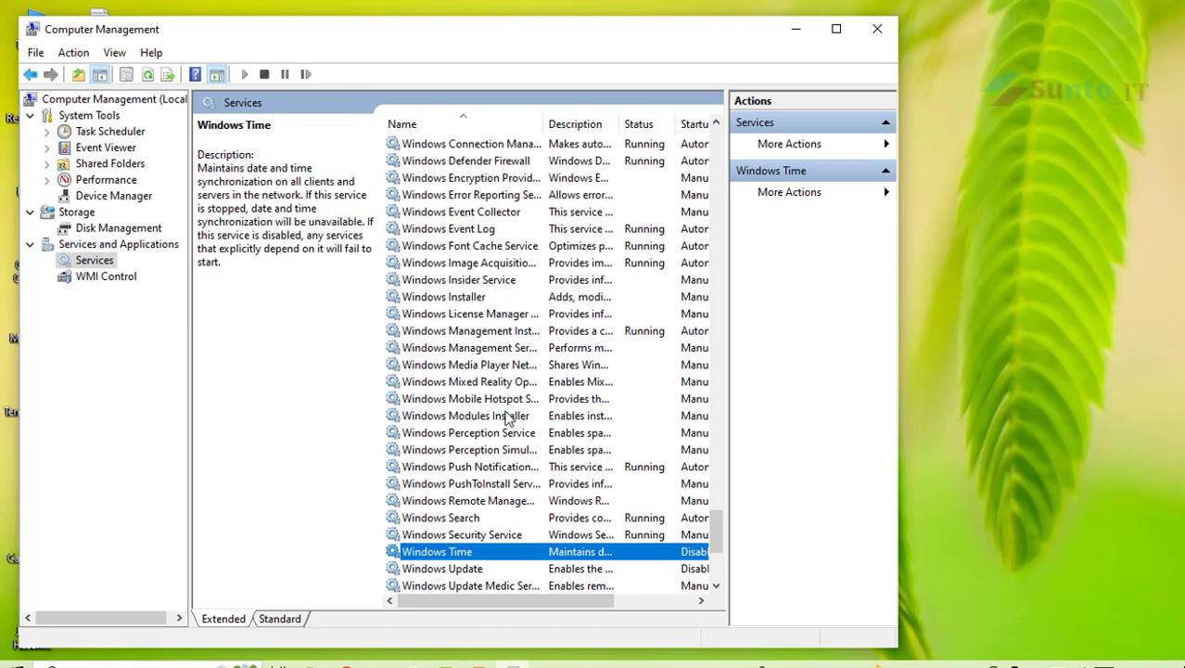
{"action": "scroll", "coordinate": [522, 405], "scroll_direction": "up", "scroll_amount": 10}
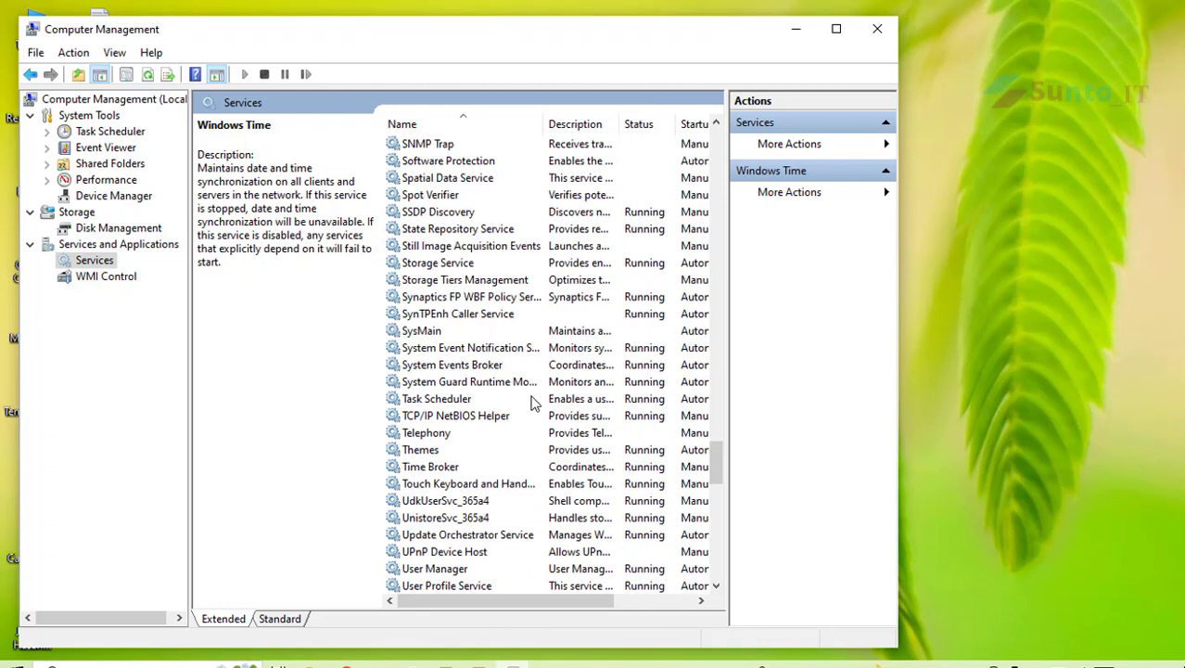
{"action": "scroll", "coordinate": [547, 411], "scroll_direction": "up", "scroll_amount": 15}
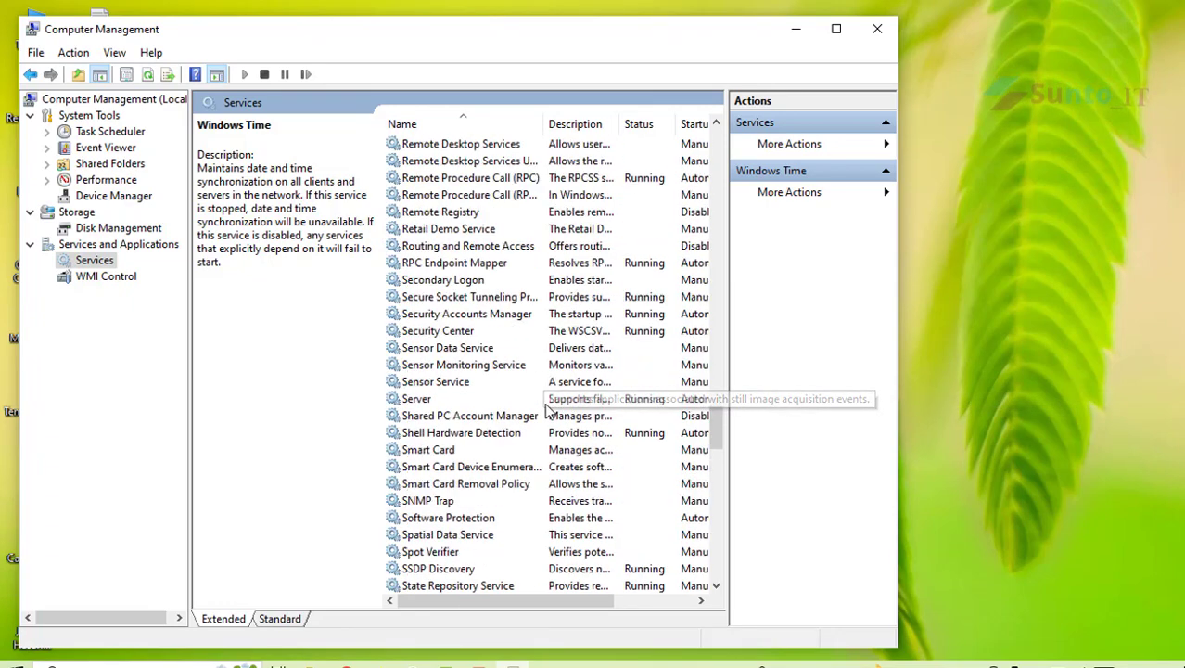
{"action": "scroll", "coordinate": [550, 405], "scroll_direction": "up", "scroll_amount": 14}
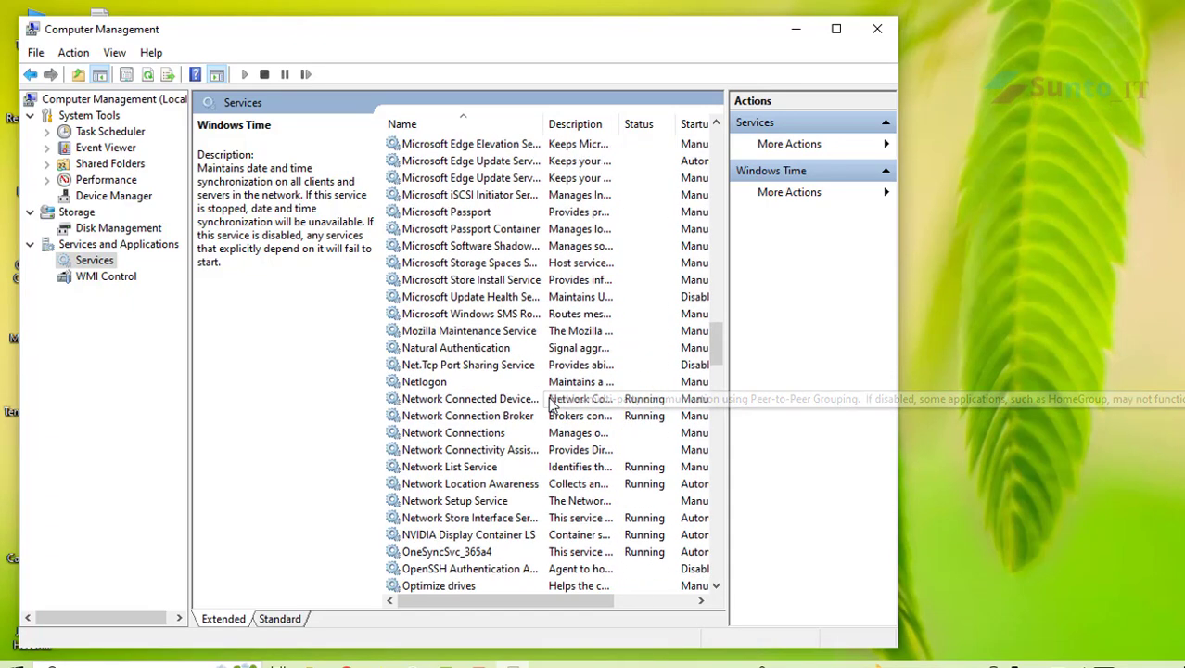
{"action": "scroll", "coordinate": [553, 405], "scroll_direction": "up", "scroll_amount": 20}
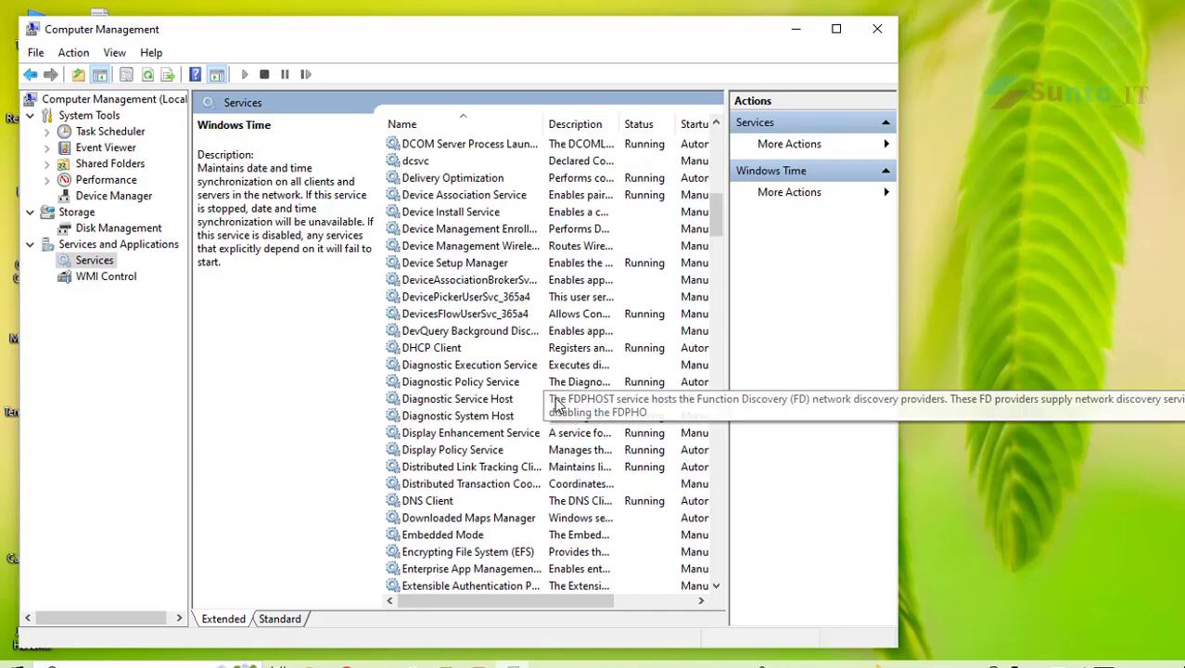
{"action": "scroll", "coordinate": [556, 405], "scroll_direction": "up", "scroll_amount": 1}
{"action": "scroll", "coordinate": [547, 399], "scroll_direction": "down", "scroll_amount": 20}
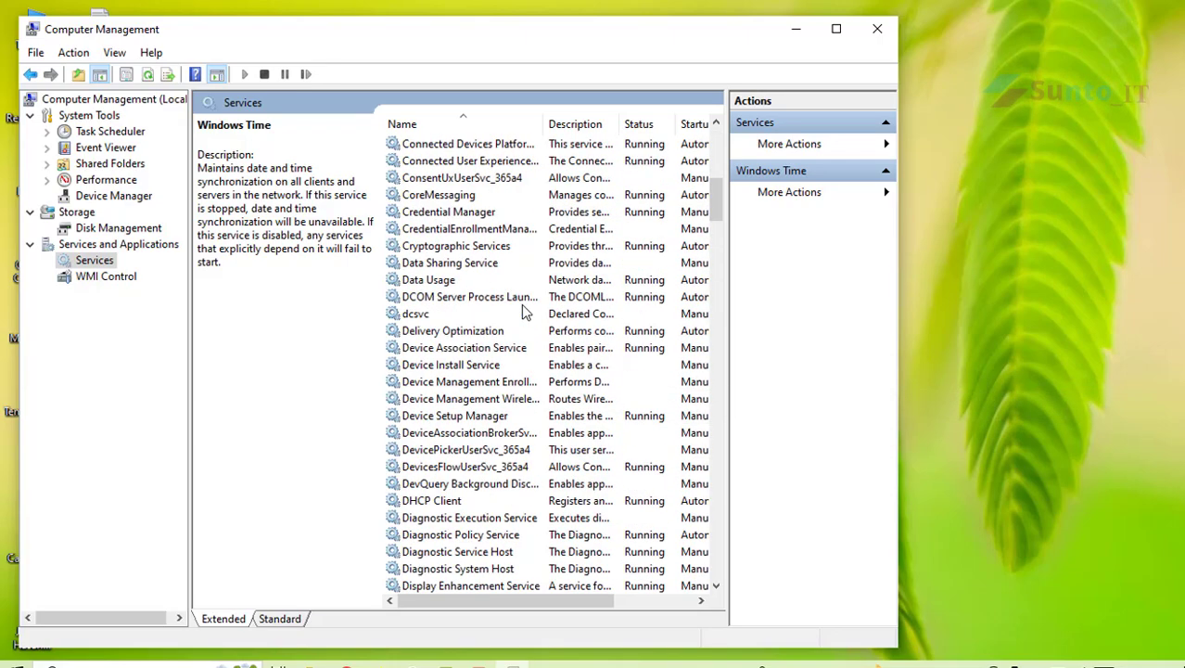
{"action": "scroll", "coordinate": [500, 389], "scroll_direction": "down", "scroll_amount": 16}
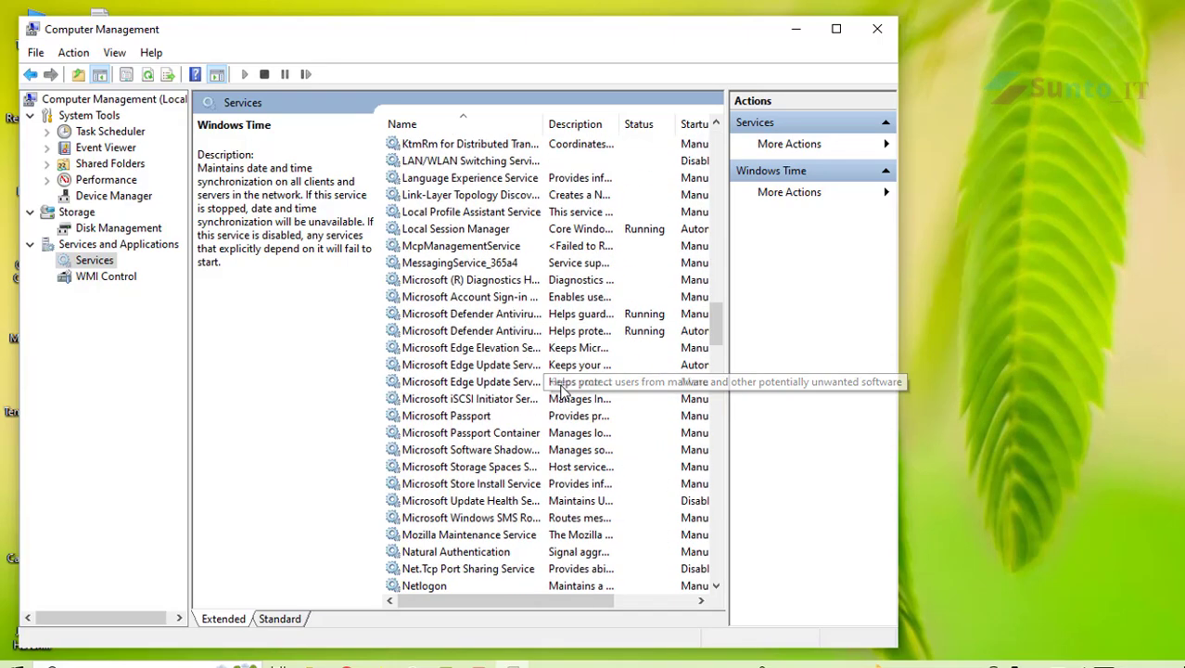
{"action": "scroll", "coordinate": [559, 396], "scroll_direction": "down", "scroll_amount": 20}
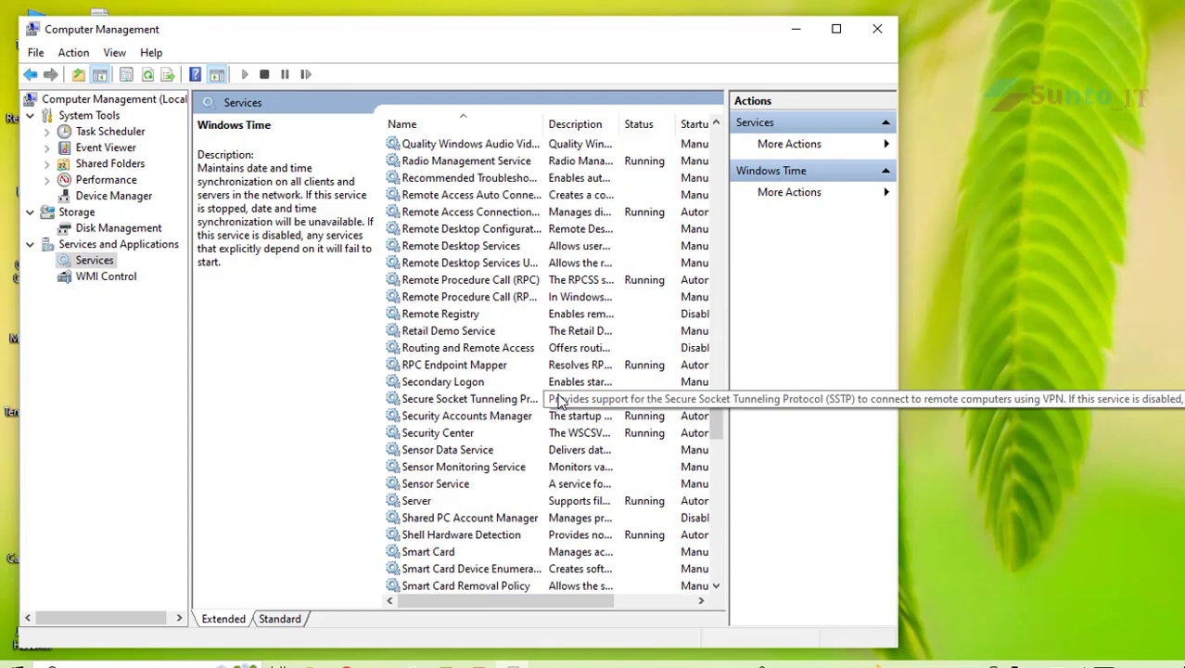
{"action": "scroll", "coordinate": [557, 403], "scroll_direction": "down", "scroll_amount": 7}
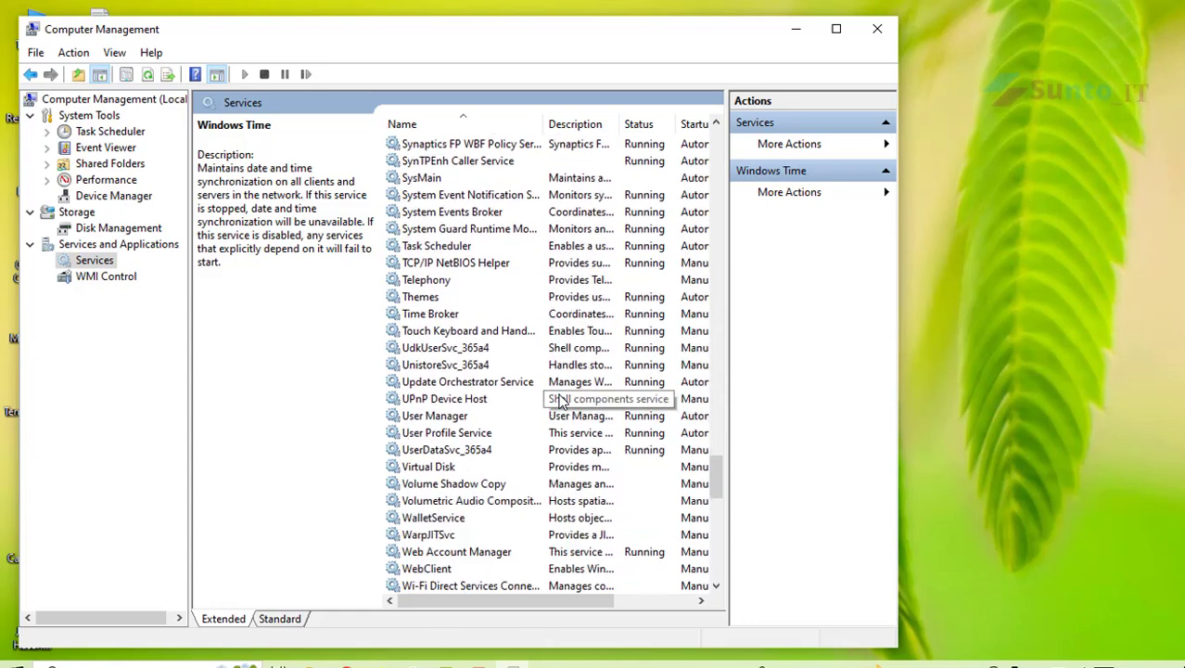
{"action": "left_click", "coordinate": [498, 450]}
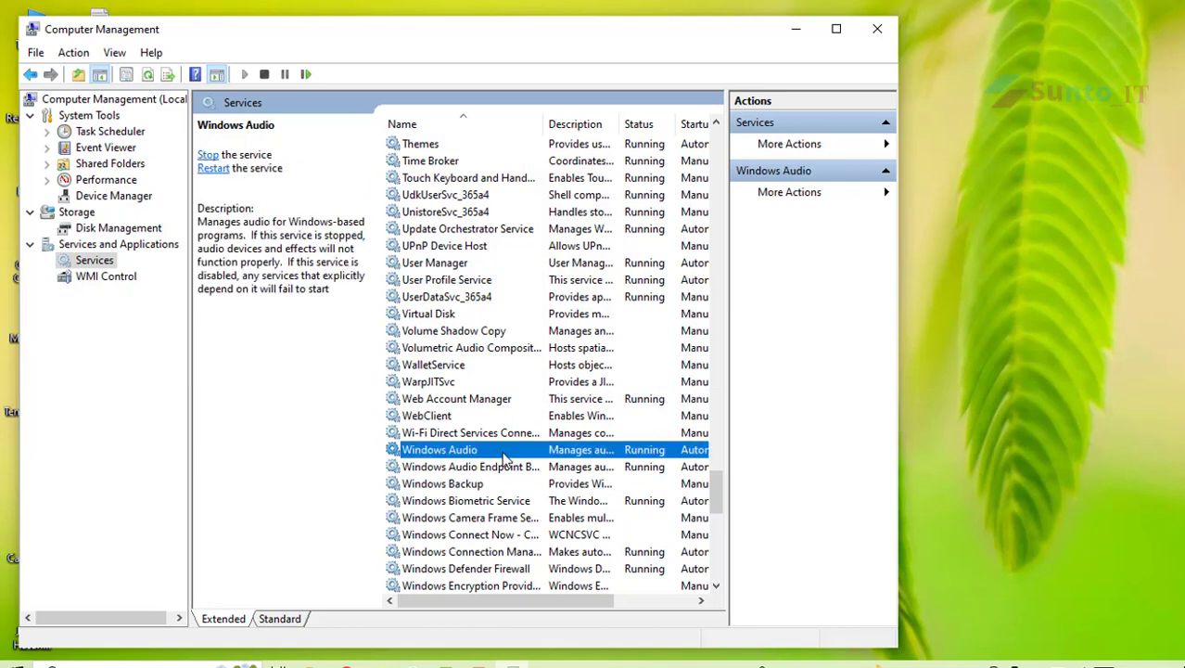
Set the Windows Backup service's startup type to Disabled.
{"action": "scroll", "coordinate": [501, 451], "scroll_direction": "down", "scroll_amount": 1}
{"action": "scroll", "coordinate": [471, 439], "scroll_direction": "down", "scroll_amount": 1}
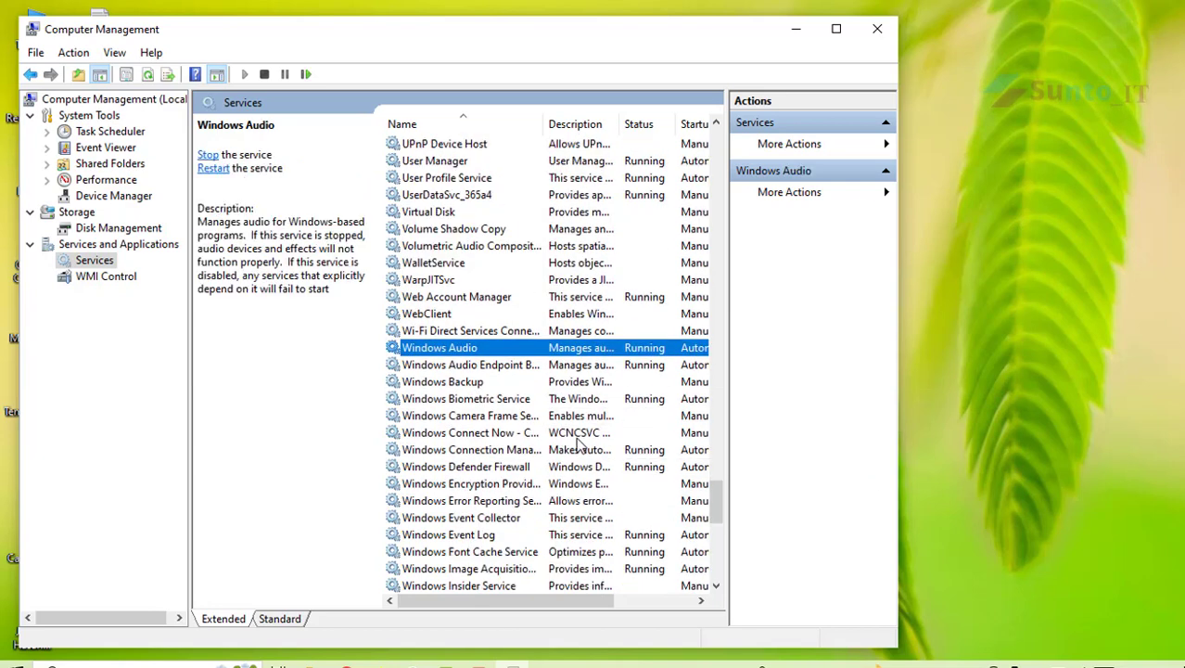
{"action": "left_click", "coordinate": [492, 382]}
{"action": "double_click", "coordinate": [656, 384]}
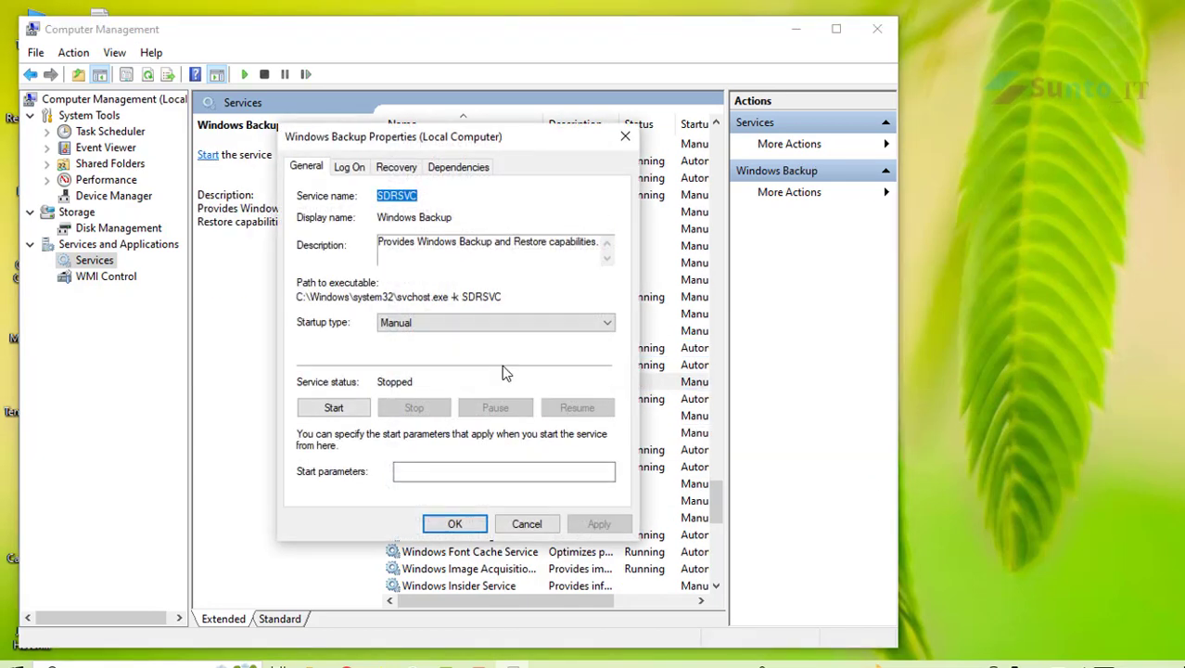
{"action": "left_click", "coordinate": [440, 322]}
{"action": "left_click", "coordinate": [407, 373]}
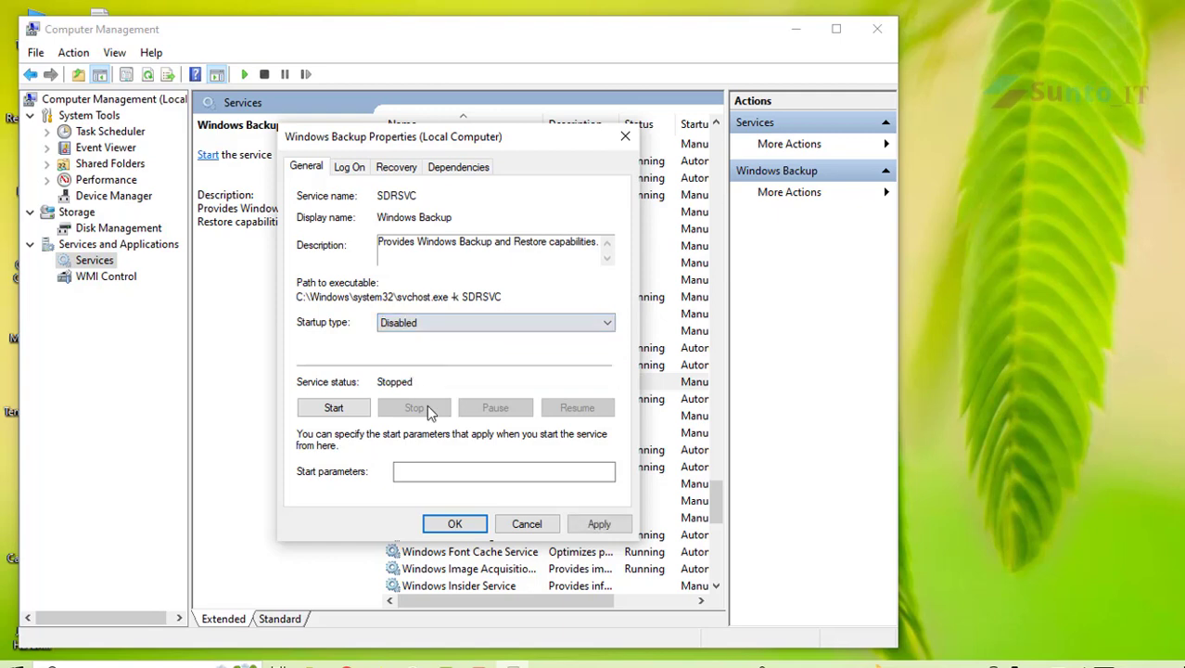
{"action": "left_click", "coordinate": [463, 527]}
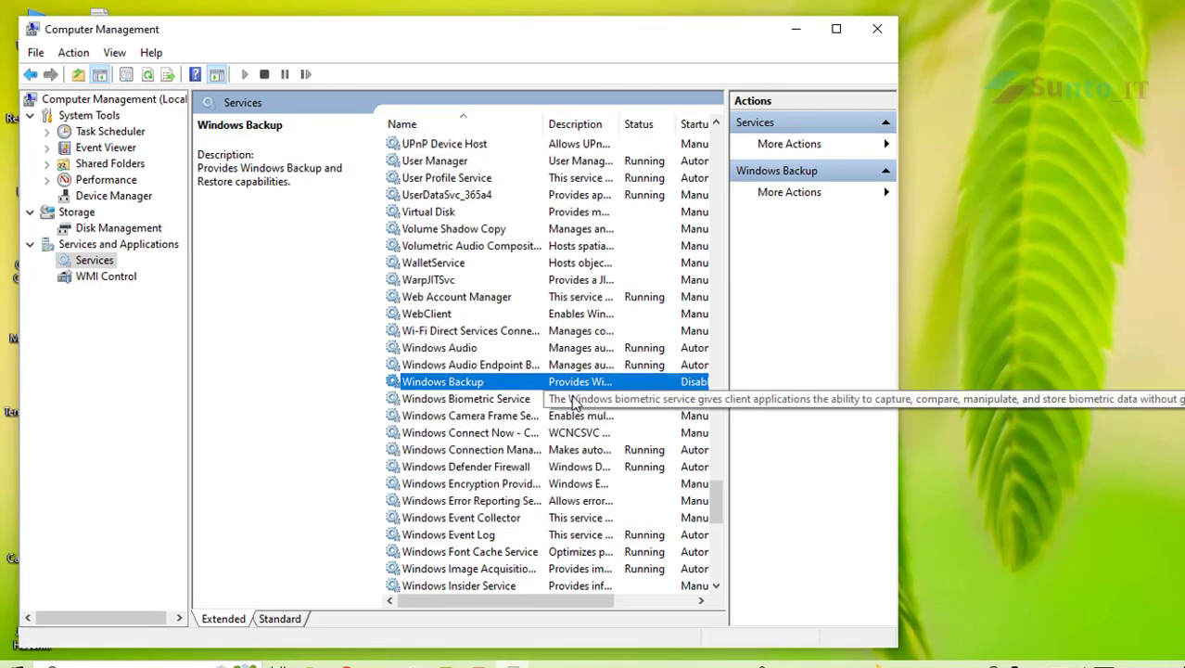
Examine the Windows Biometric Service description and the remaining services down to the end of the list.
{"action": "left_click", "coordinate": [535, 404]}
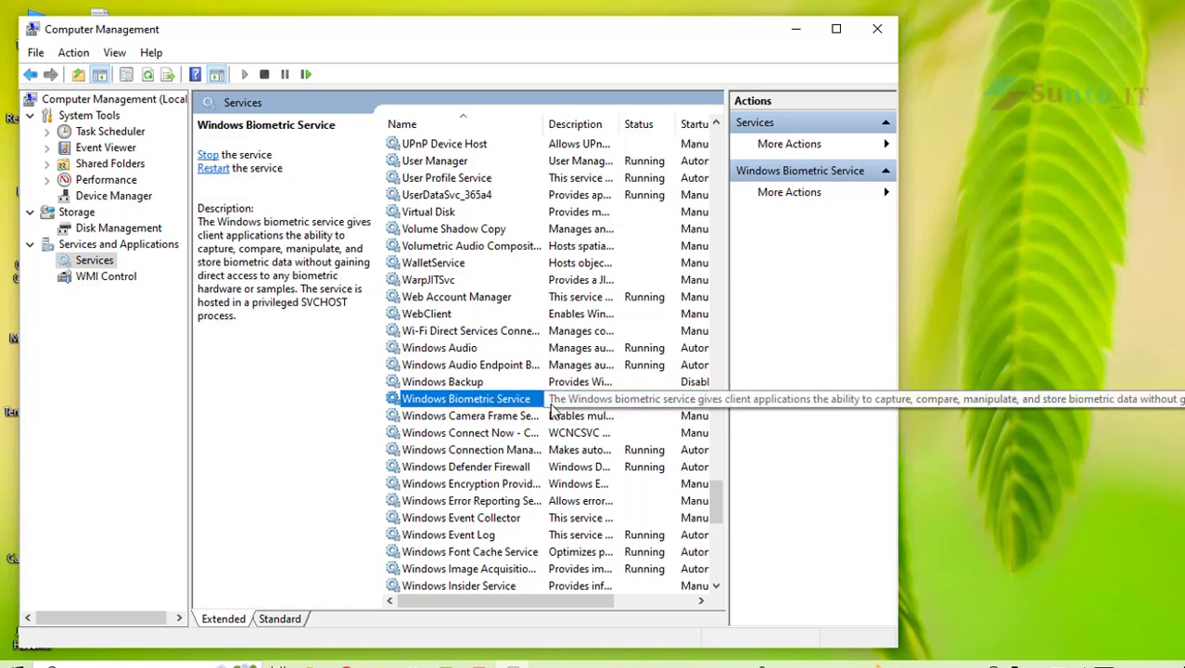
{"action": "scroll", "coordinate": [547, 417], "scroll_direction": "down", "scroll_amount": 2}
{"action": "scroll", "coordinate": [547, 419], "scroll_direction": "down", "scroll_amount": 2}
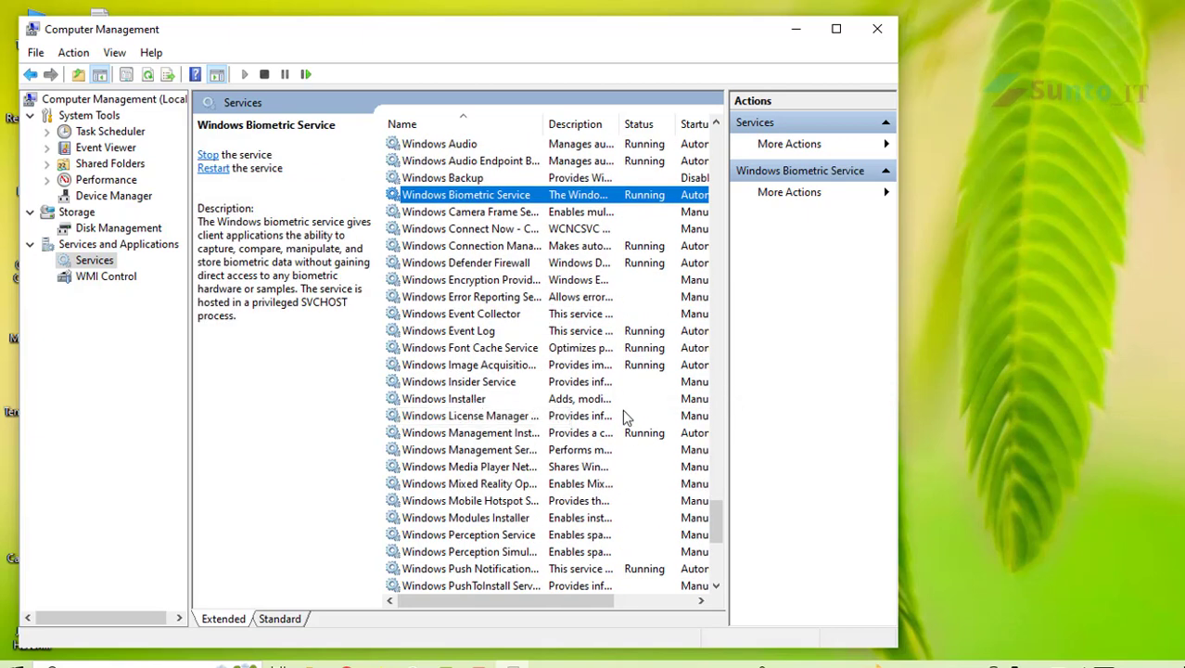
{"action": "scroll", "coordinate": [624, 417], "scroll_direction": "down", "scroll_amount": 6}
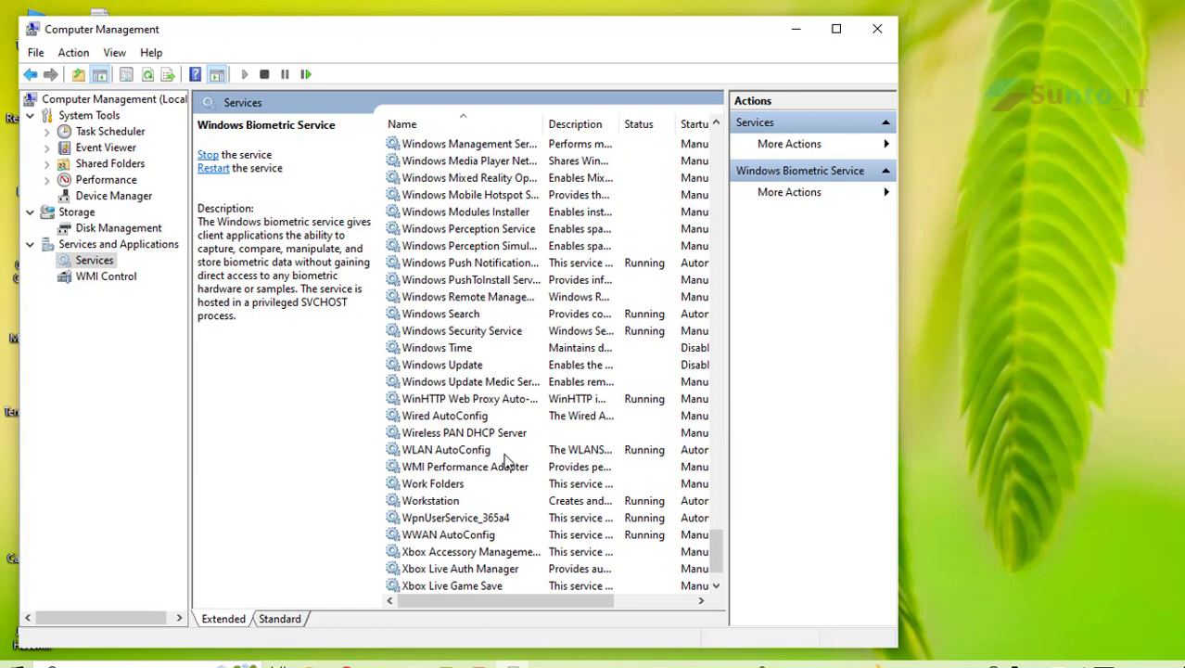
{"action": "scroll", "coordinate": [546, 477], "scroll_direction": "down", "scroll_amount": 1}
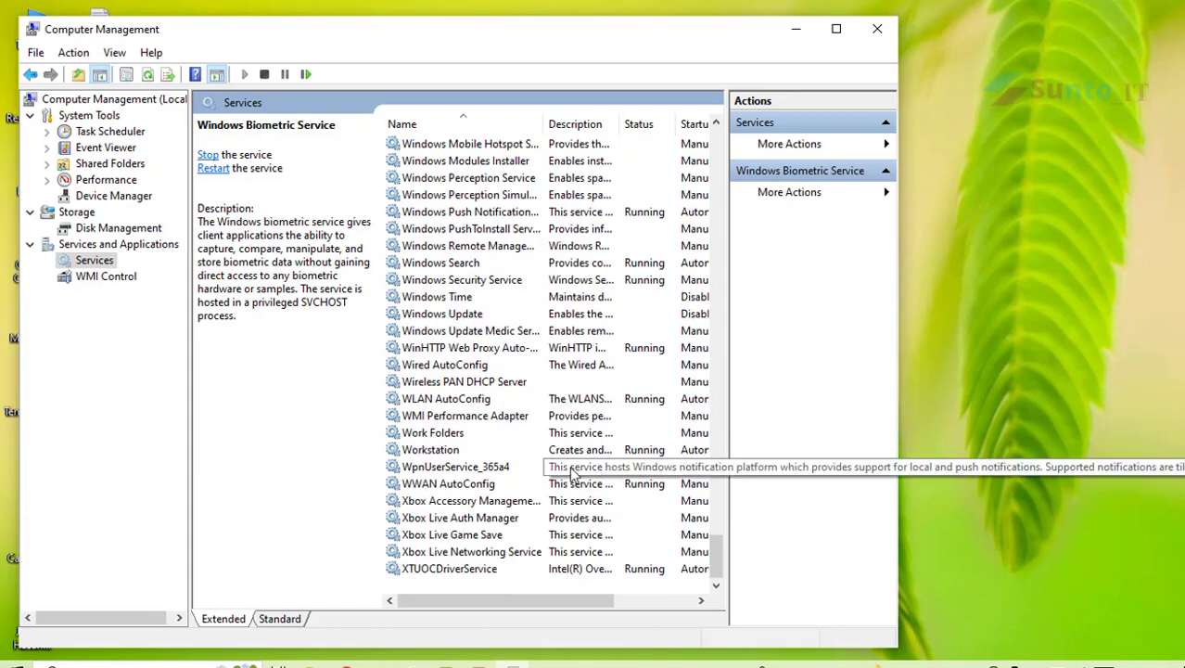
{"action": "scroll", "coordinate": [545, 477], "scroll_direction": "up", "scroll_amount": 3}
{"action": "scroll", "coordinate": [545, 476], "scroll_direction": "up", "scroll_amount": 2}
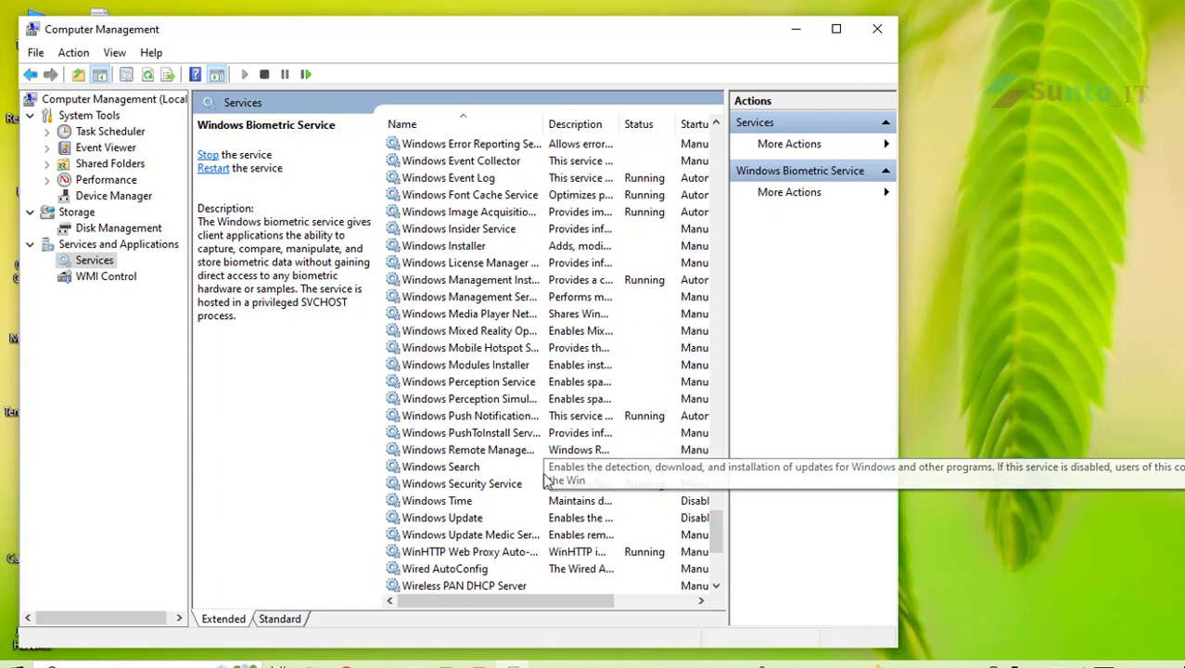
Expand Windows Logs in Event Viewer and clear the Application log without saving its contents.
{"action": "left_click", "coordinate": [47, 149]}
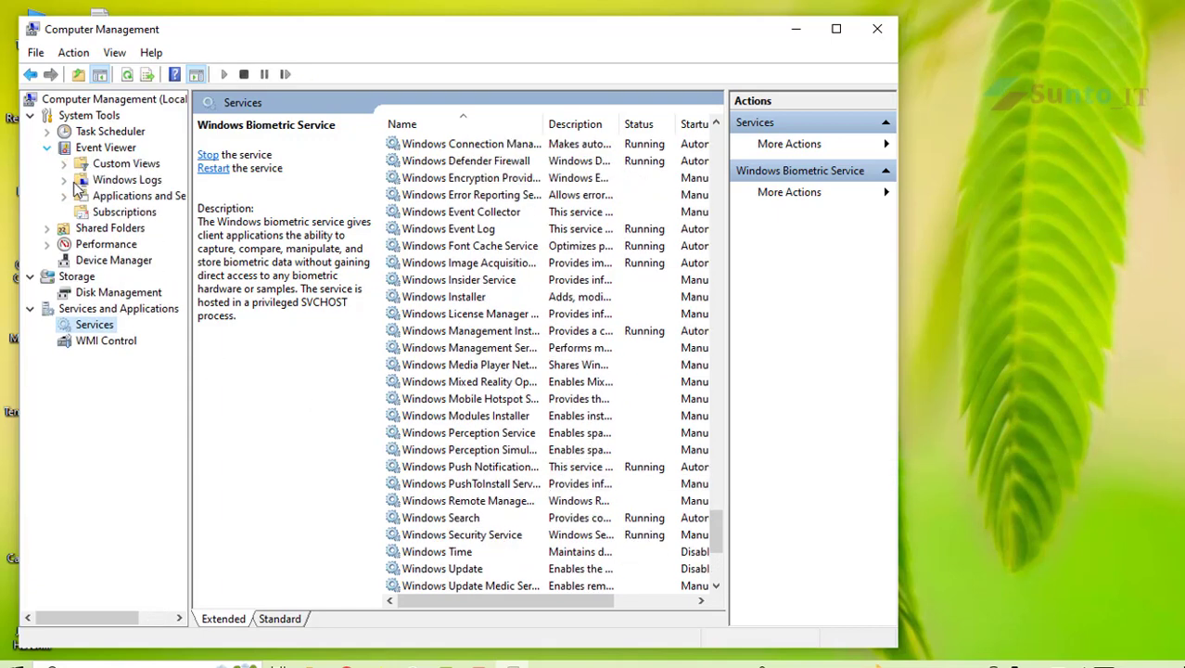
{"action": "left_click", "coordinate": [64, 180]}
{"action": "right_click", "coordinate": [134, 196]}
{"action": "left_click", "coordinate": [171, 273]}
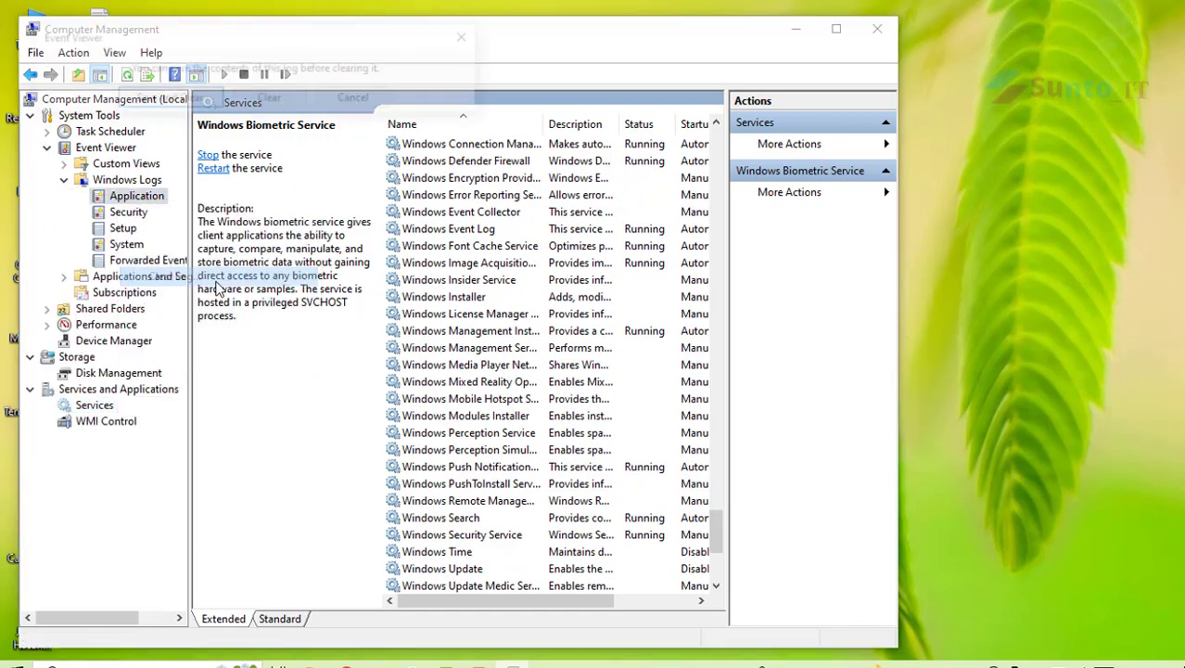
{"action": "left_click", "coordinate": [276, 99]}
Clear the Security log without saving its contents.
{"action": "left_click", "coordinate": [128, 211]}
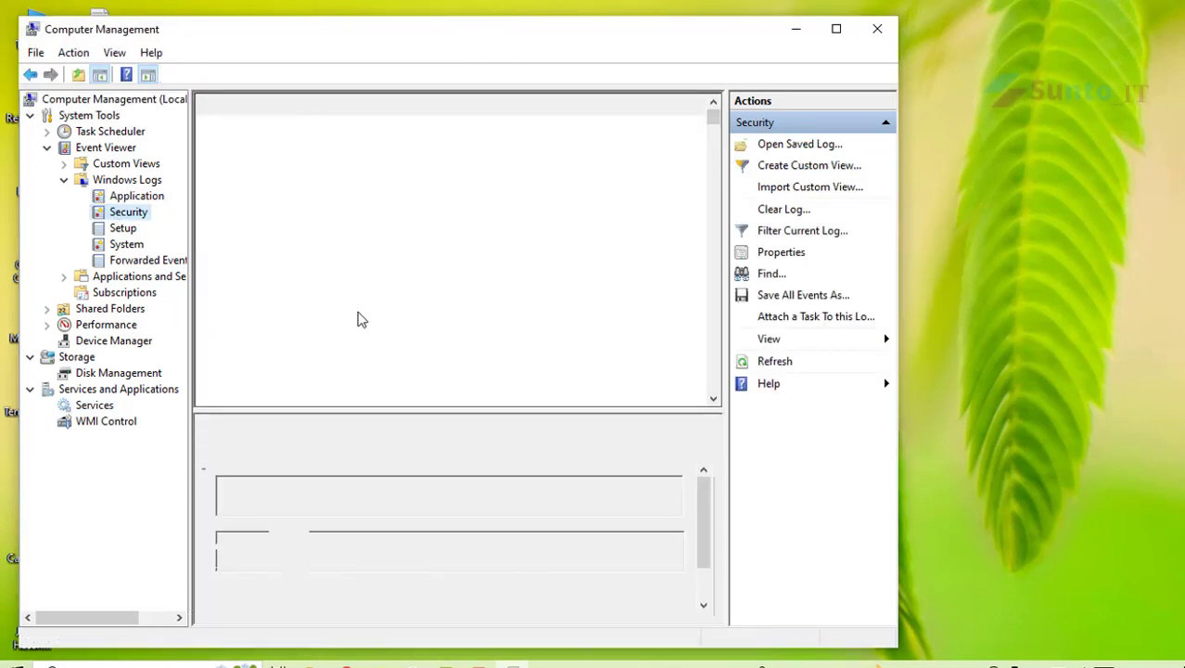
{"action": "left_click", "coordinate": [130, 196]}
{"action": "left_click", "coordinate": [119, 212]}
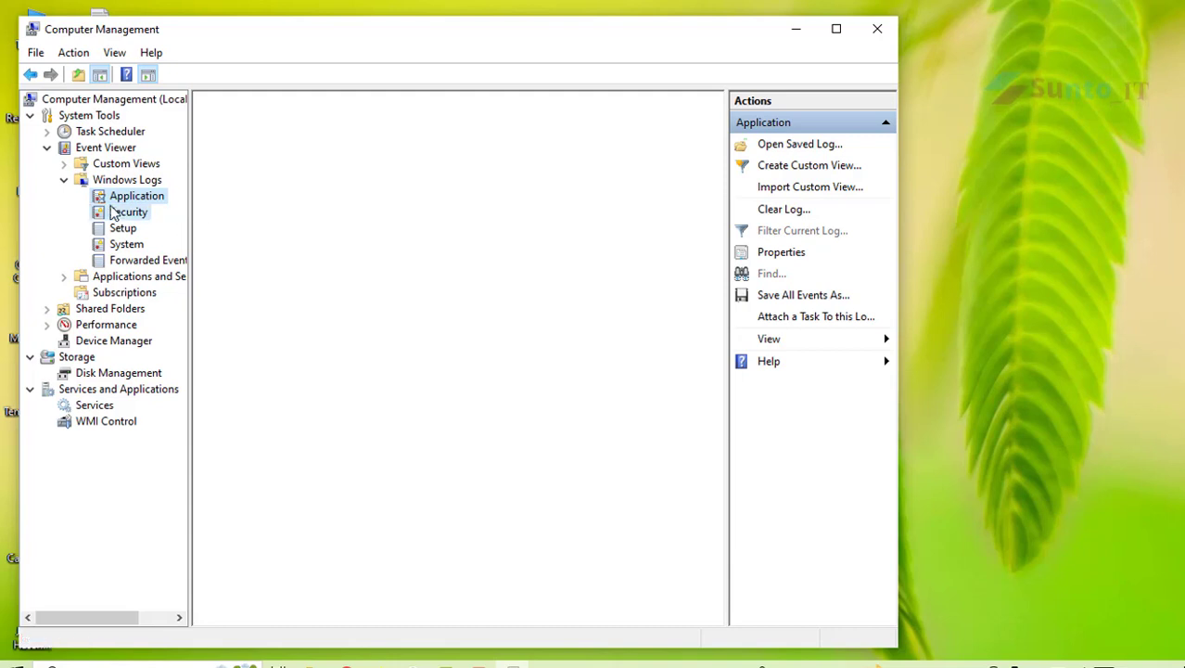
{"action": "left_click_drag", "start_coordinate": [201, 236], "coordinate": [340, 270]}
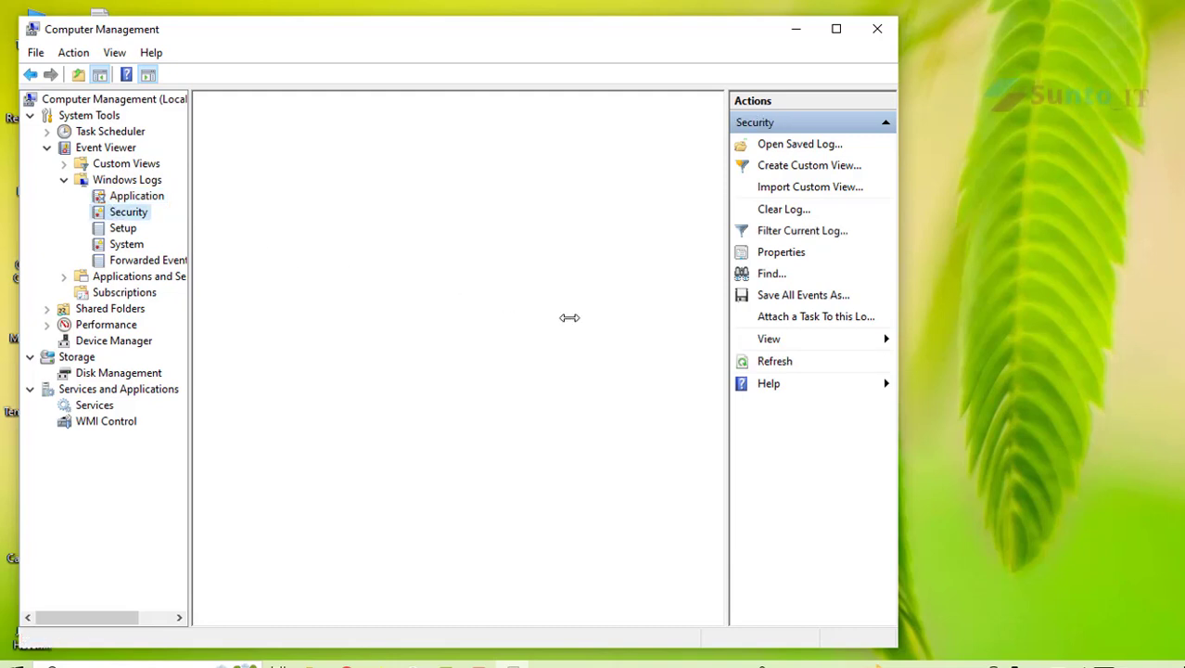
{"action": "left_click_drag", "start_coordinate": [526, 20], "coordinate": [533, 24]}
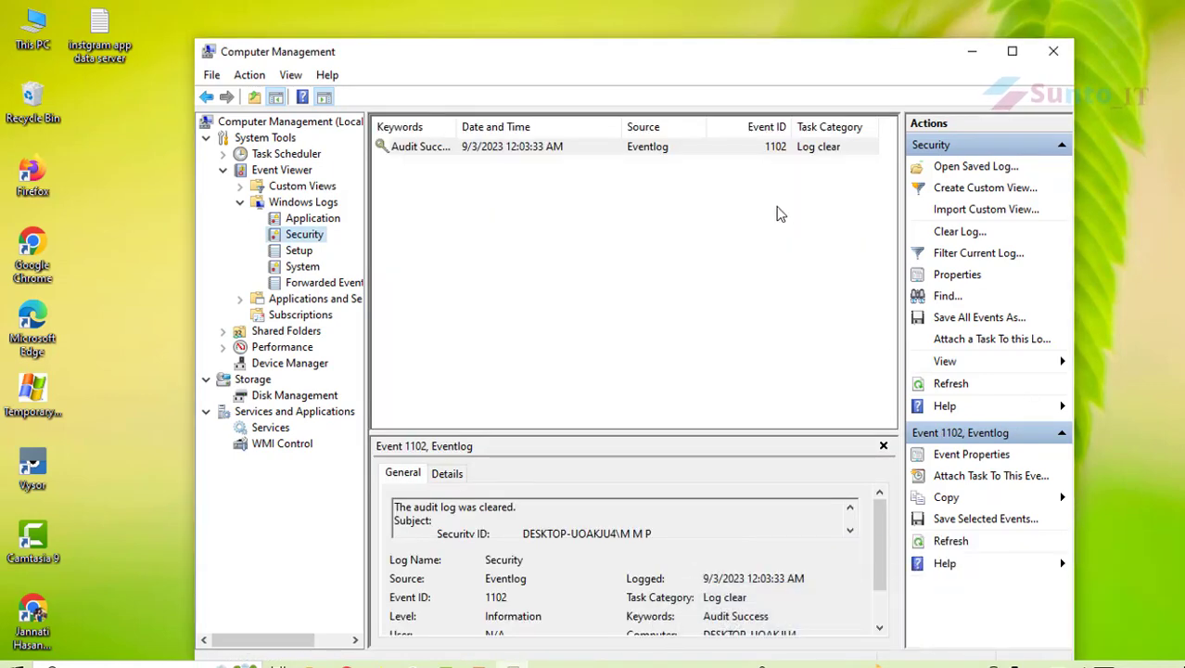
{"action": "left_click", "coordinate": [979, 232]}
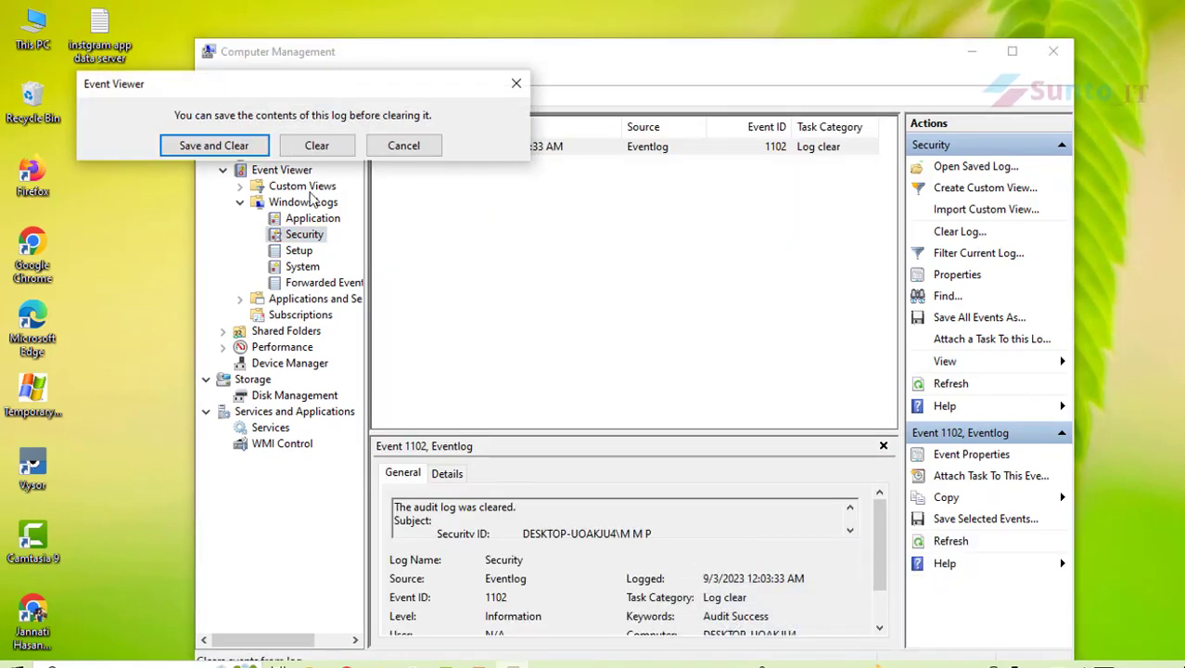
{"action": "left_click", "coordinate": [315, 145]}
Clear the Setup, System and Forwarded Events logs without saving their contents.
{"action": "right_click", "coordinate": [301, 248]}
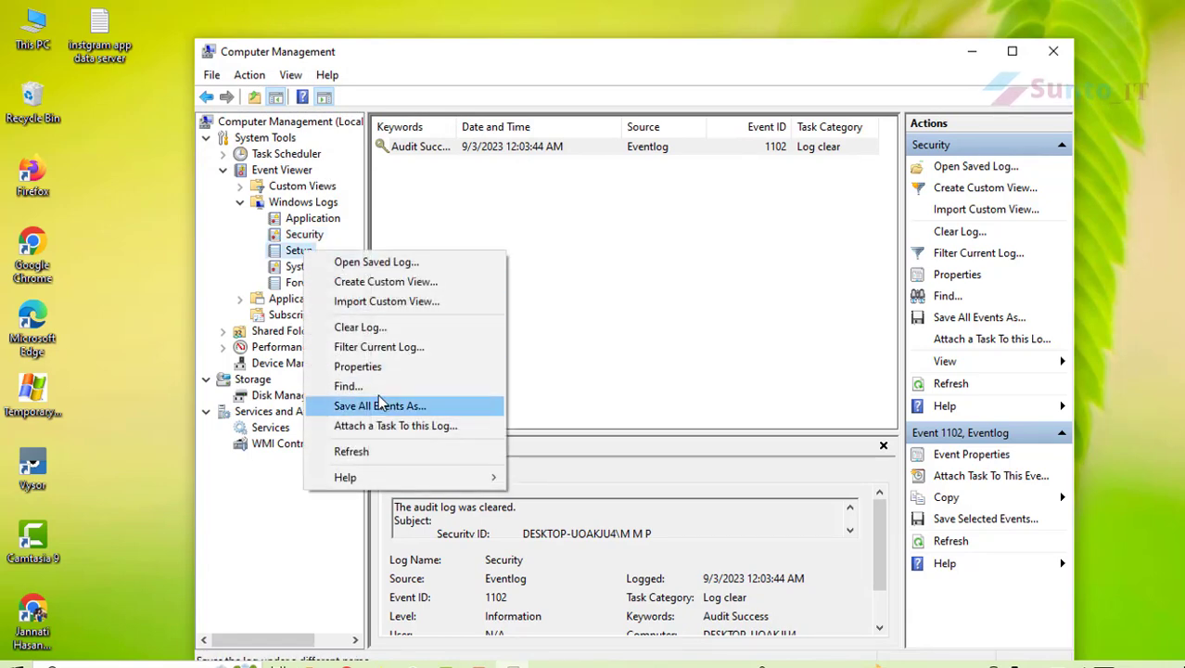
{"action": "left_click", "coordinate": [331, 325]}
{"action": "left_click", "coordinate": [371, 172]}
{"action": "right_click", "coordinate": [303, 266]}
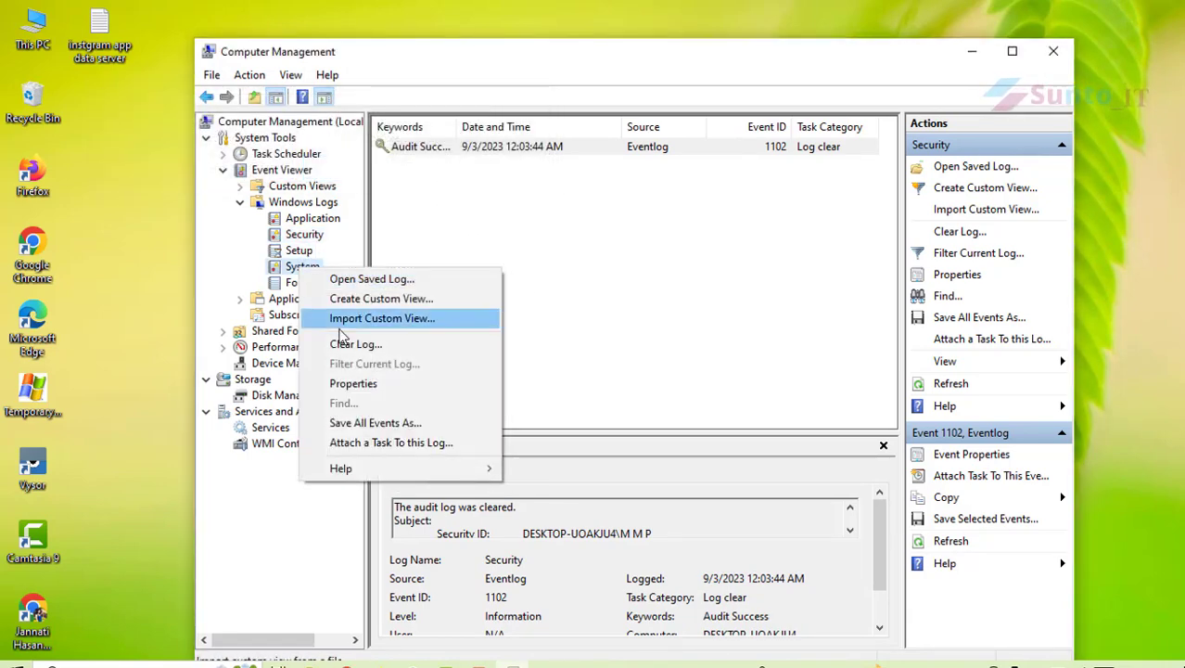
{"action": "left_click", "coordinate": [345, 338]}
{"action": "left_click", "coordinate": [362, 192]}
{"action": "right_click", "coordinate": [324, 282]}
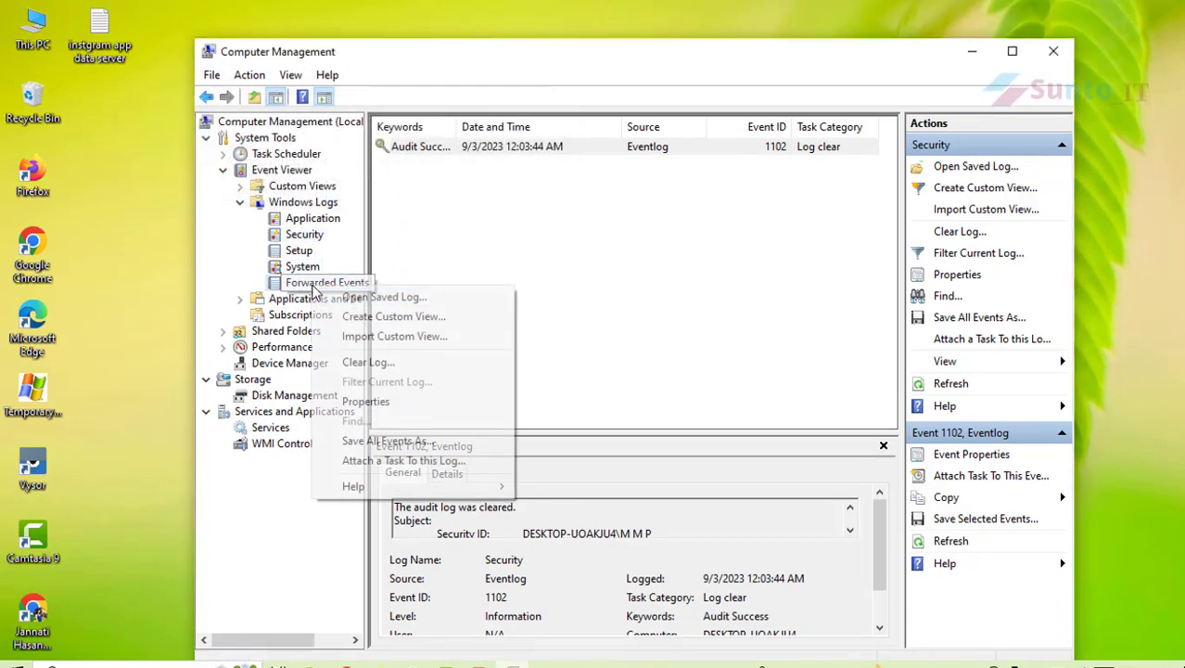
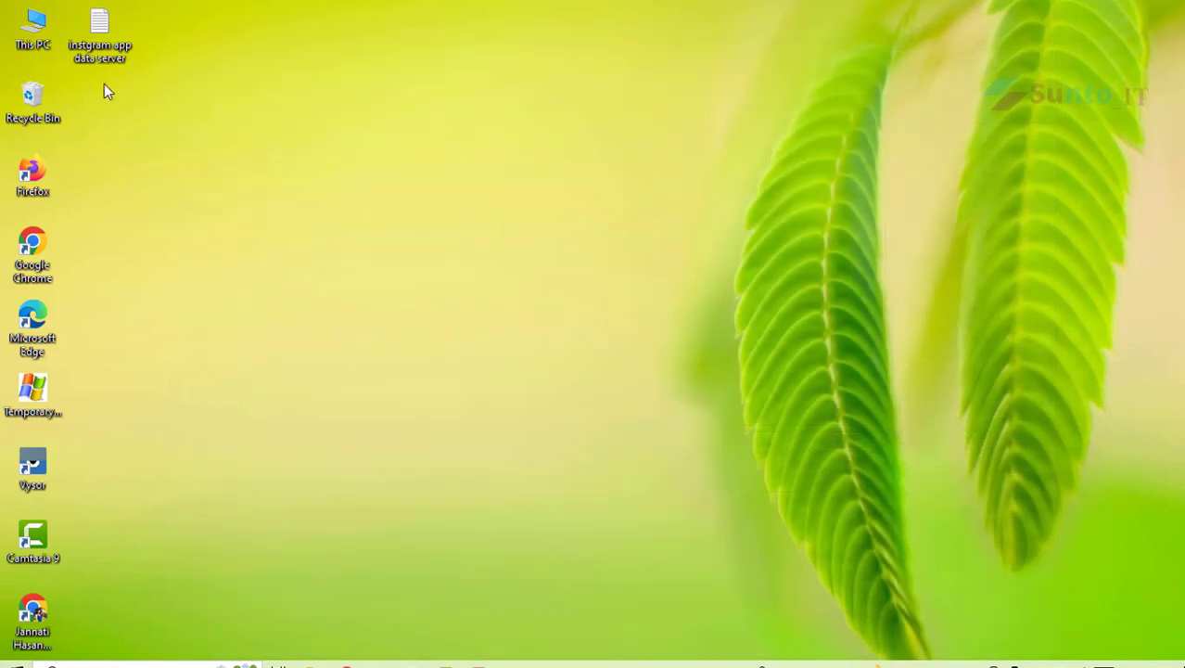
Run Temporary_Delete from the desktop, delete all items in the user's local Temp folder with administrator permission, and close the folder.
{"action": "left_click", "coordinate": [34, 394]}
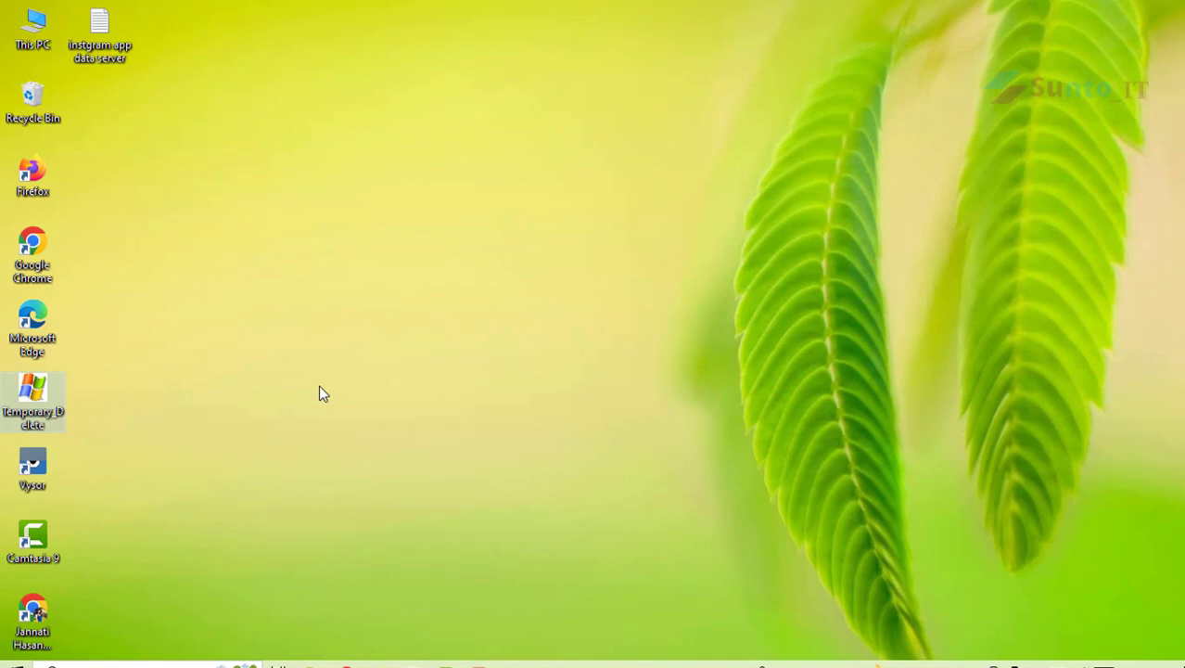
{"action": "key", "text": "super+e"}
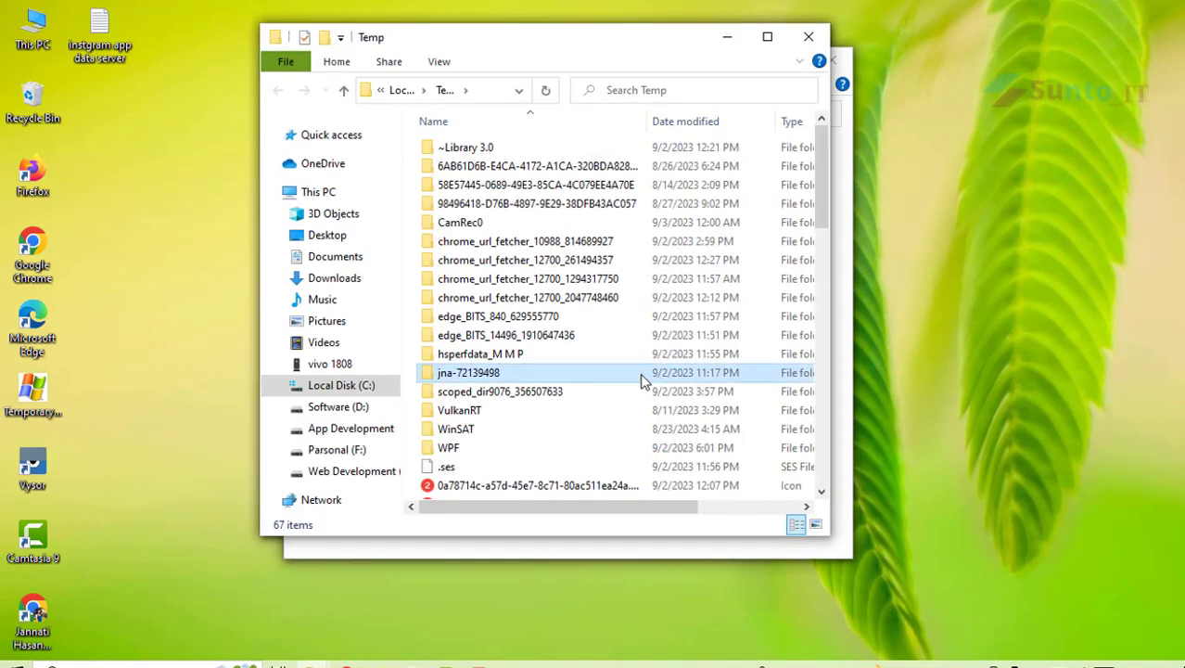
{"action": "key", "text": "ctrl+a"}
{"action": "key", "text": "Delete"}
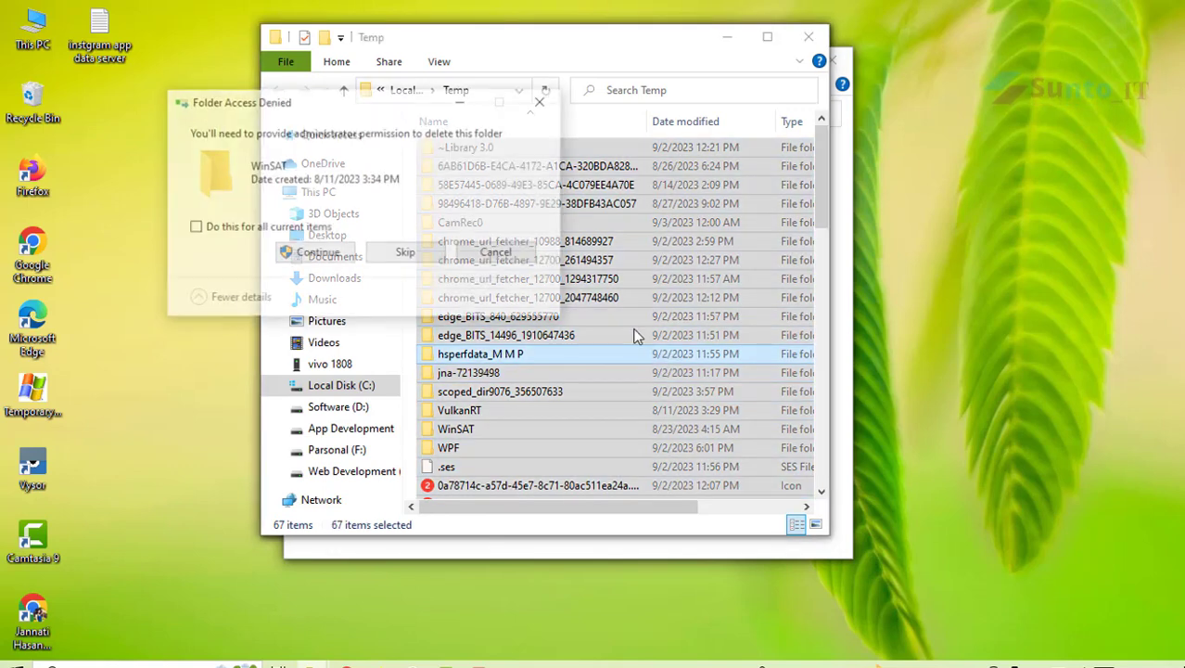
{"action": "left_click", "coordinate": [217, 231]}
{"action": "left_click", "coordinate": [336, 258]}
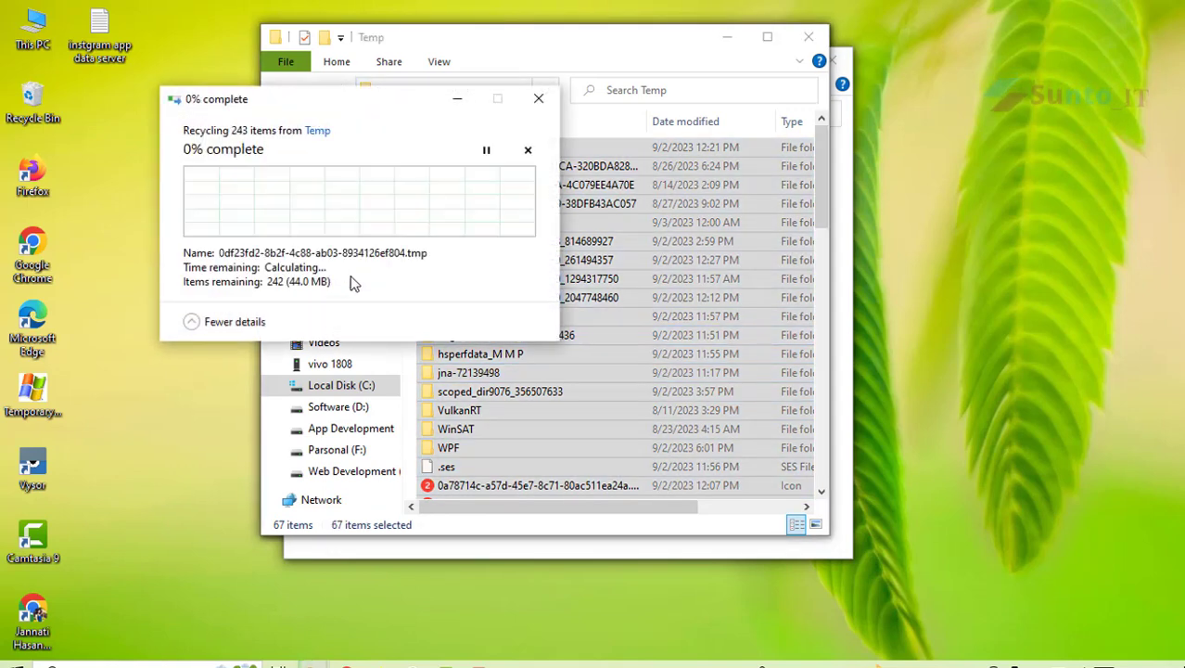
{"action": "left_click", "coordinate": [538, 99]}
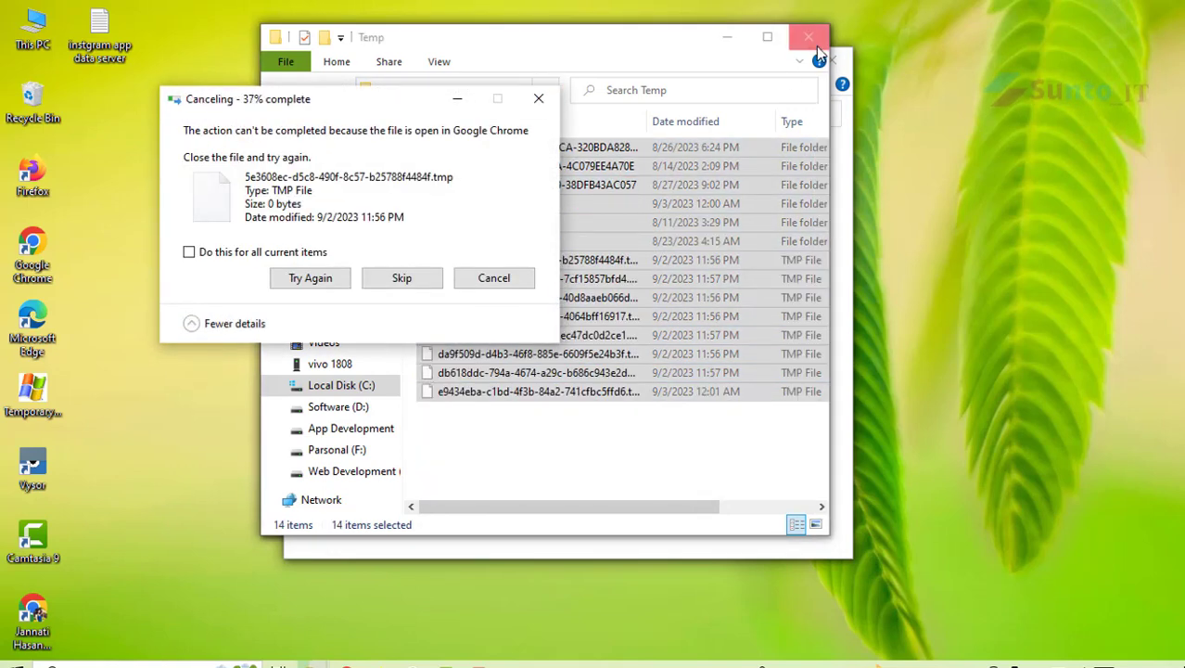
{"action": "left_click", "coordinate": [808, 37]}
Delete all shortcuts in the Recent folder and close it.
{"action": "left_click", "coordinate": [569, 333]}
{"action": "key", "text": "ctrl+a"}
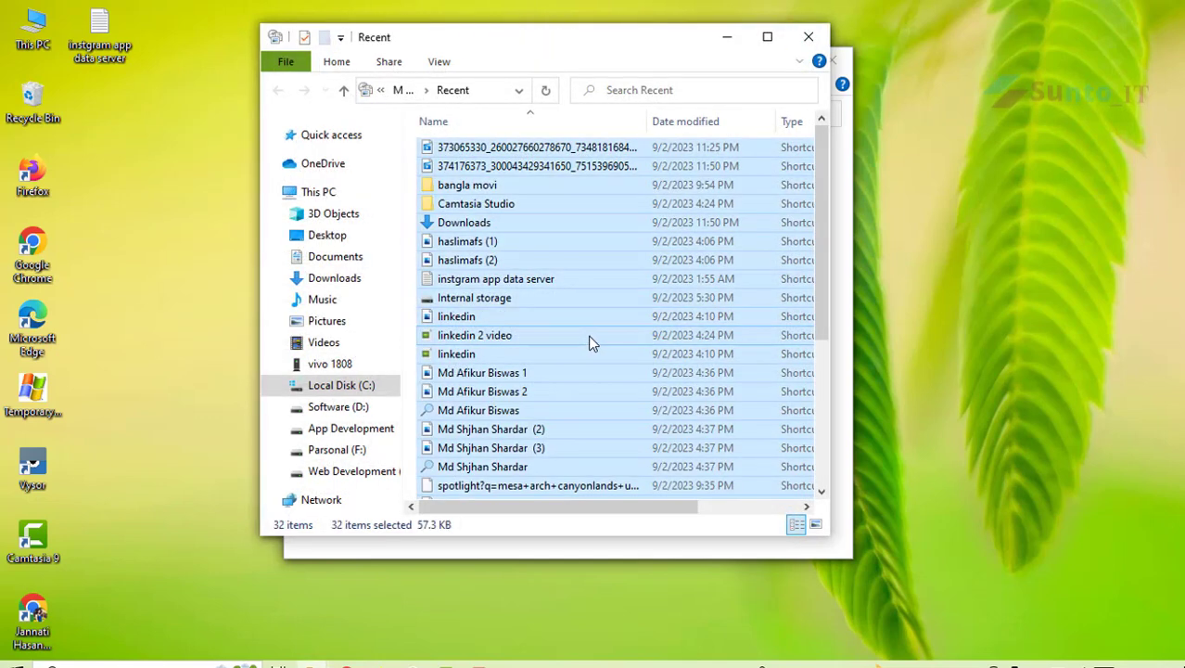
{"action": "key", "text": "Delete"}
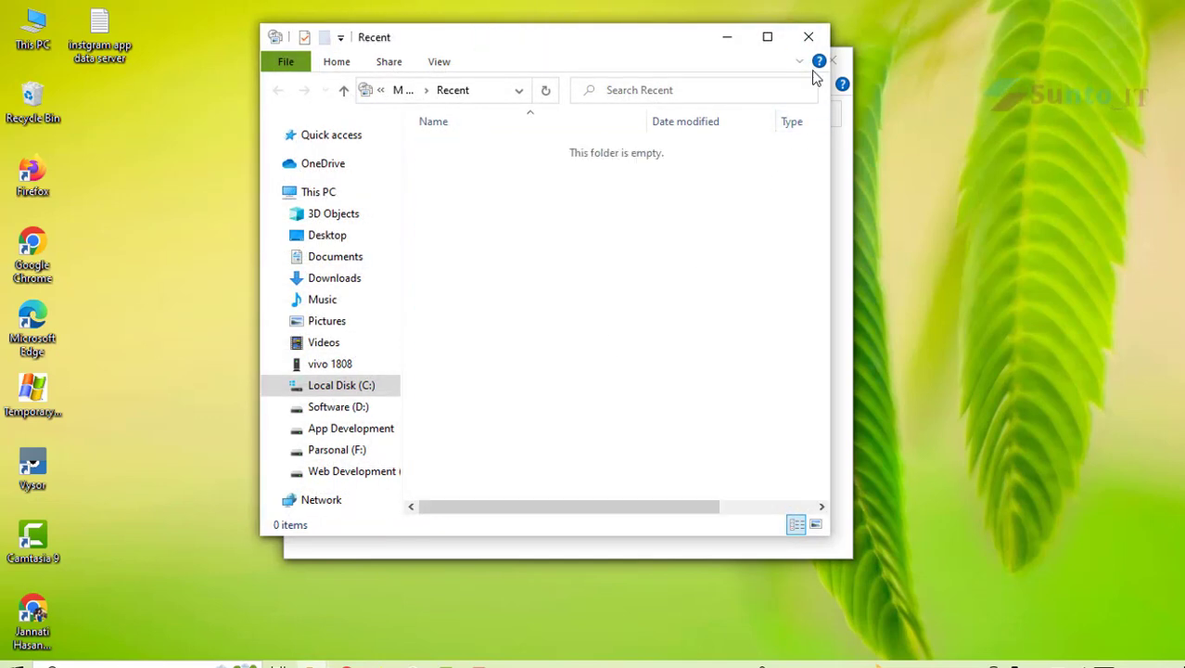
{"action": "left_click", "coordinate": [807, 36]}
Delete all files in the Prefetch folder and close it.
{"action": "left_click", "coordinate": [602, 363]}
{"action": "left_click", "coordinate": [603, 364]}
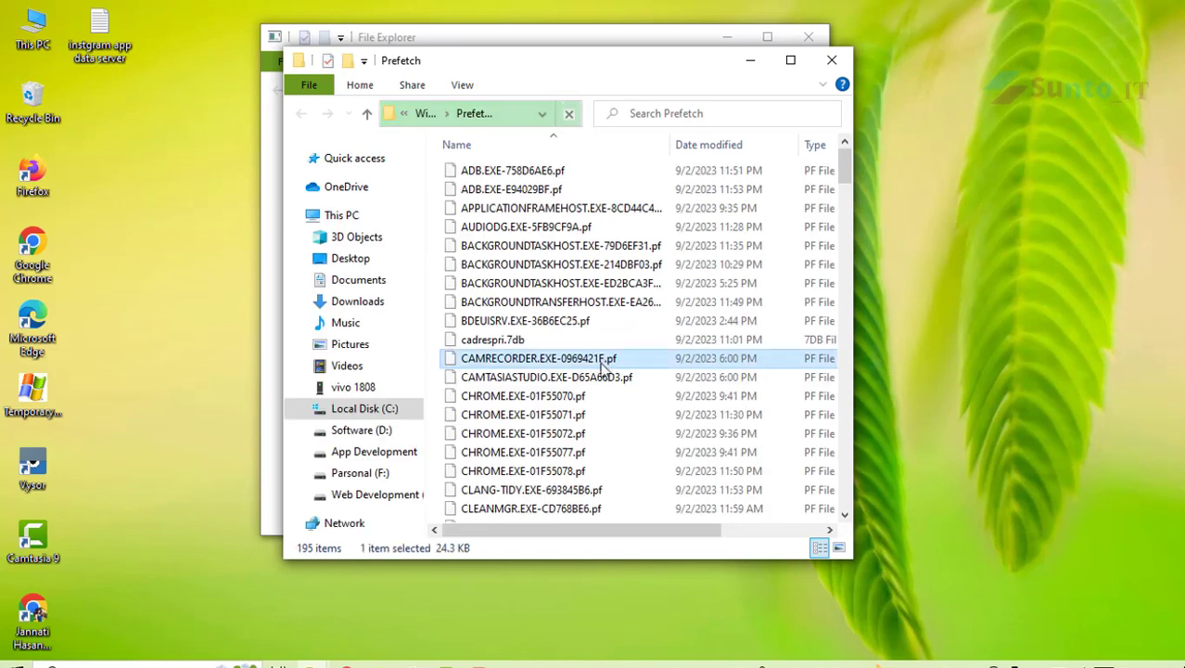
{"action": "key", "text": "ctrl+a"}
{"action": "key", "text": "Delete"}
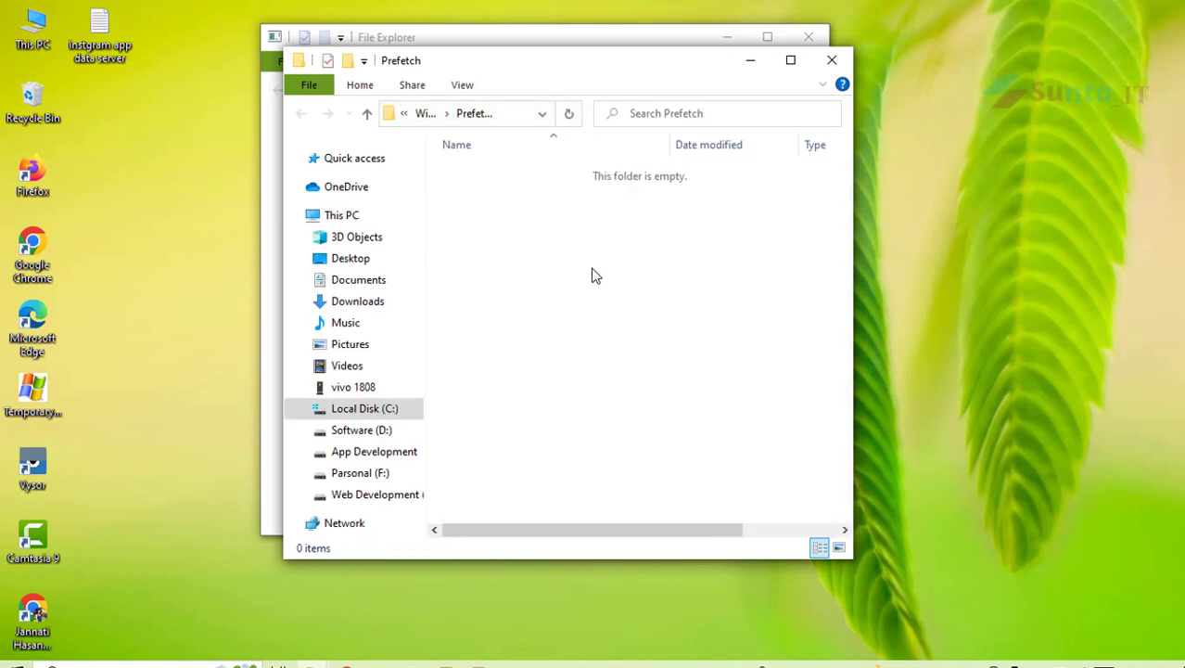
{"action": "left_click", "coordinate": [831, 60]}
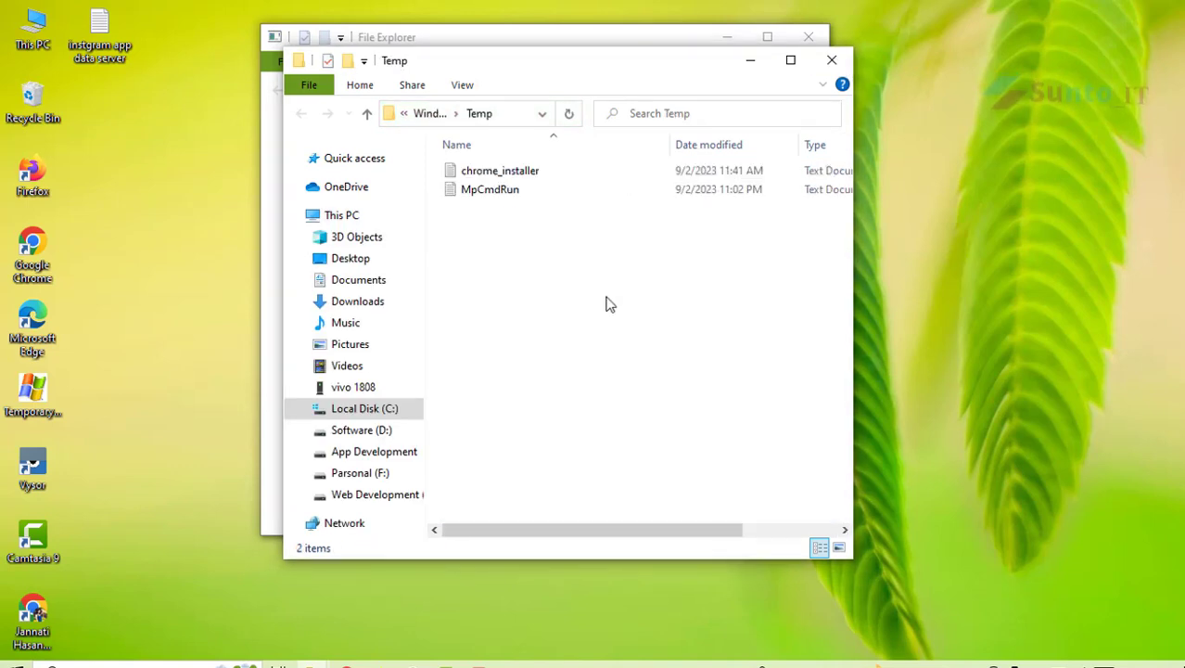
Delete everything in the Windows Temp folder, close it and allow permanent access to the Prefetch folder.
{"action": "key", "text": "ctrl+a"}
{"action": "key", "text": "Delete"}
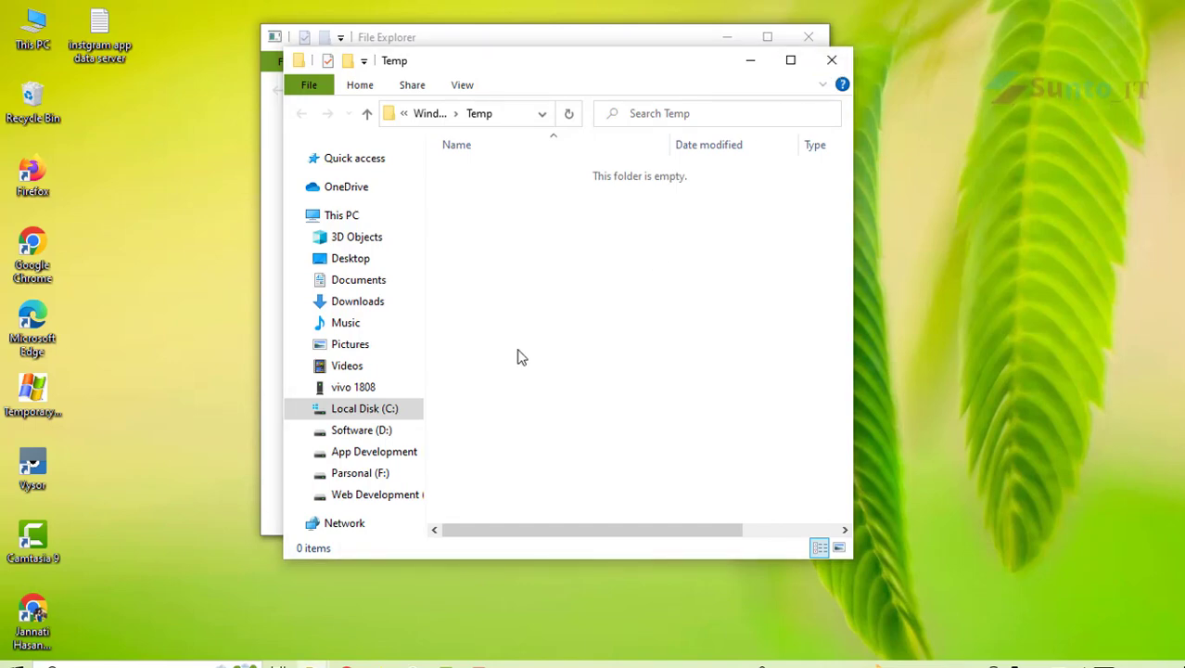
{"action": "left_click", "coordinate": [832, 59]}
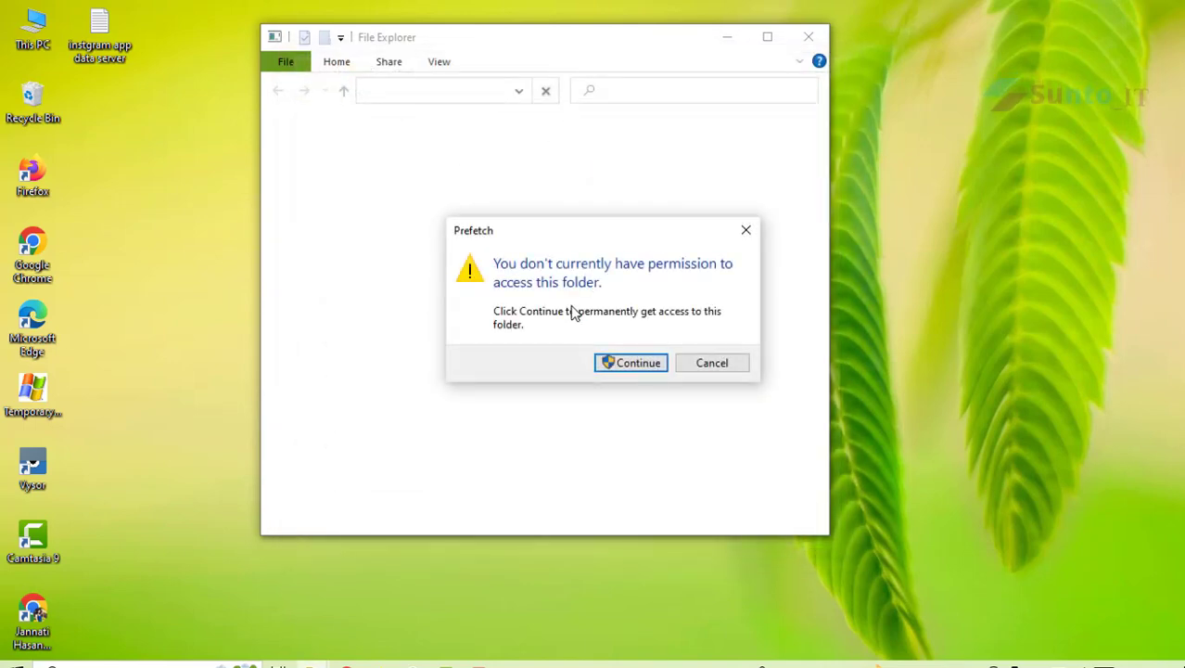
{"action": "left_click", "coordinate": [627, 362]}
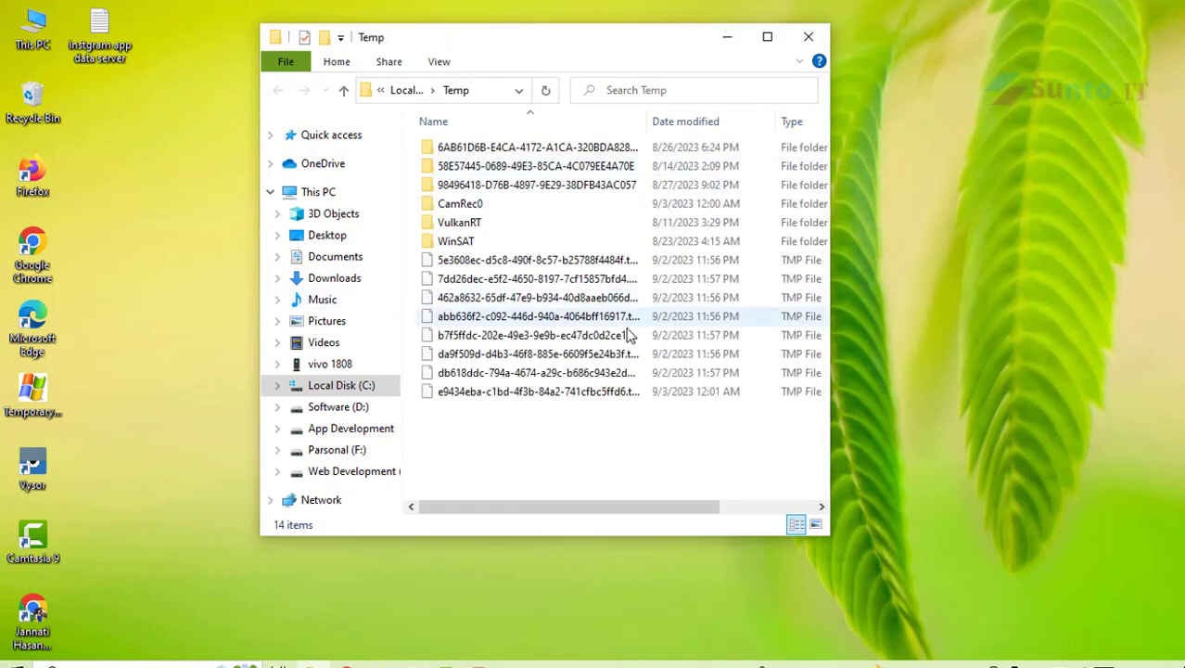
Try to delete the remaining local Temp items with administrator permission, skipping files in use, and close the folder.
{"action": "left_click", "coordinate": [625, 334]}
{"action": "key", "text": "ctrl+a"}
{"action": "key", "text": "Delete"}
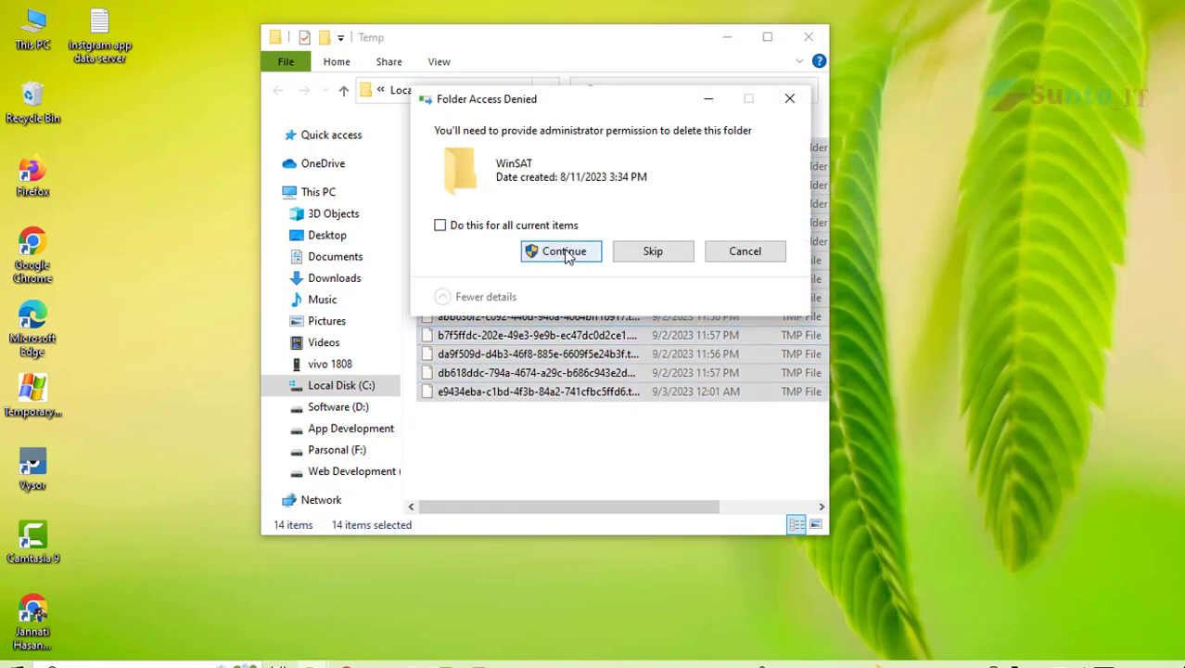
{"action": "left_click", "coordinate": [557, 249]}
{"action": "left_click", "coordinate": [677, 283]}
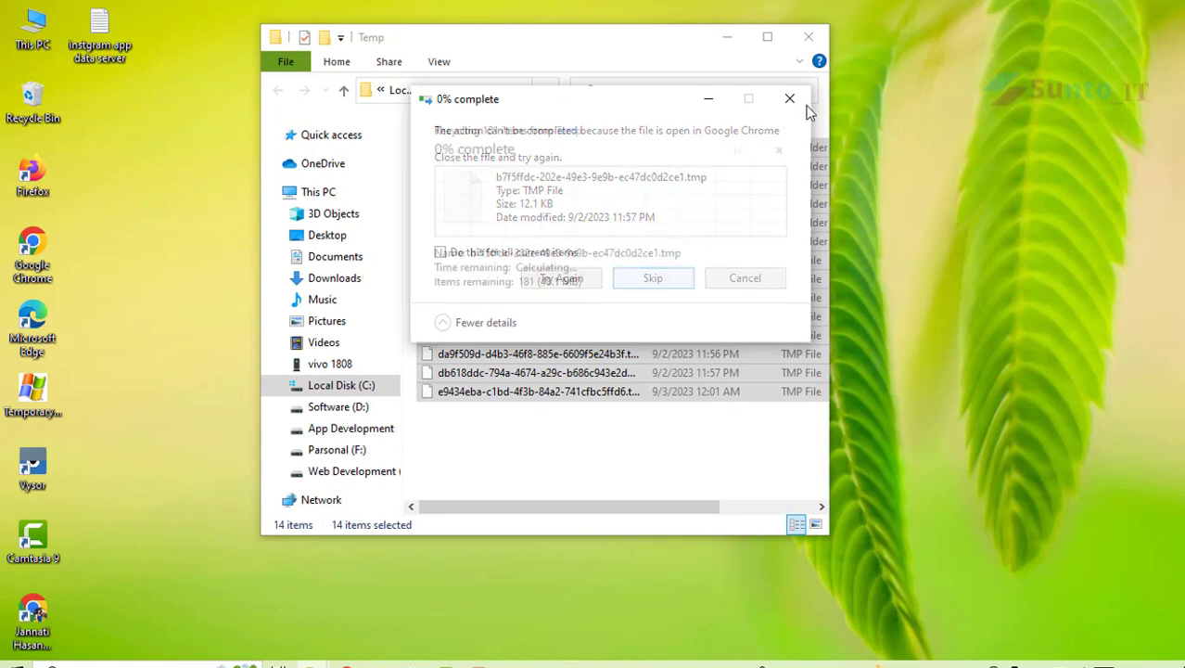
{"action": "left_click", "coordinate": [664, 277]}
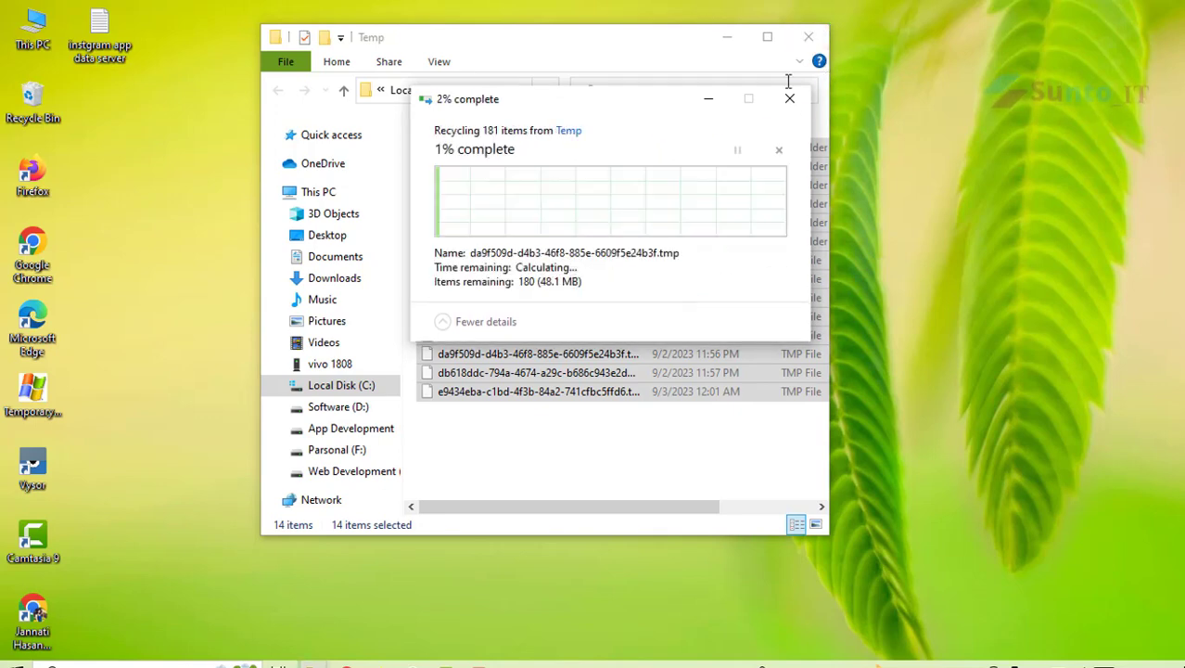
{"action": "left_click", "coordinate": [808, 37]}
{"action": "left_click", "coordinate": [745, 278]}
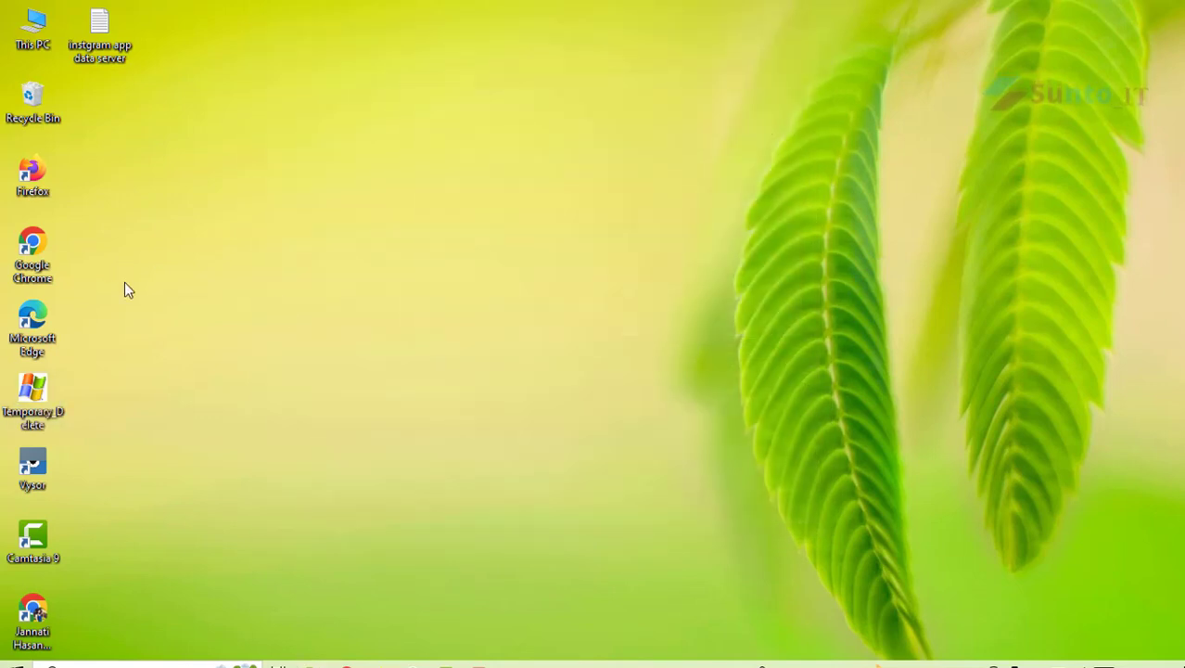
Open the properties of Local Disk (C:) from This PC.
{"action": "double_click", "coordinate": [33, 28]}
{"action": "scroll", "coordinate": [514, 290], "scroll_direction": "down", "scroll_amount": 4}
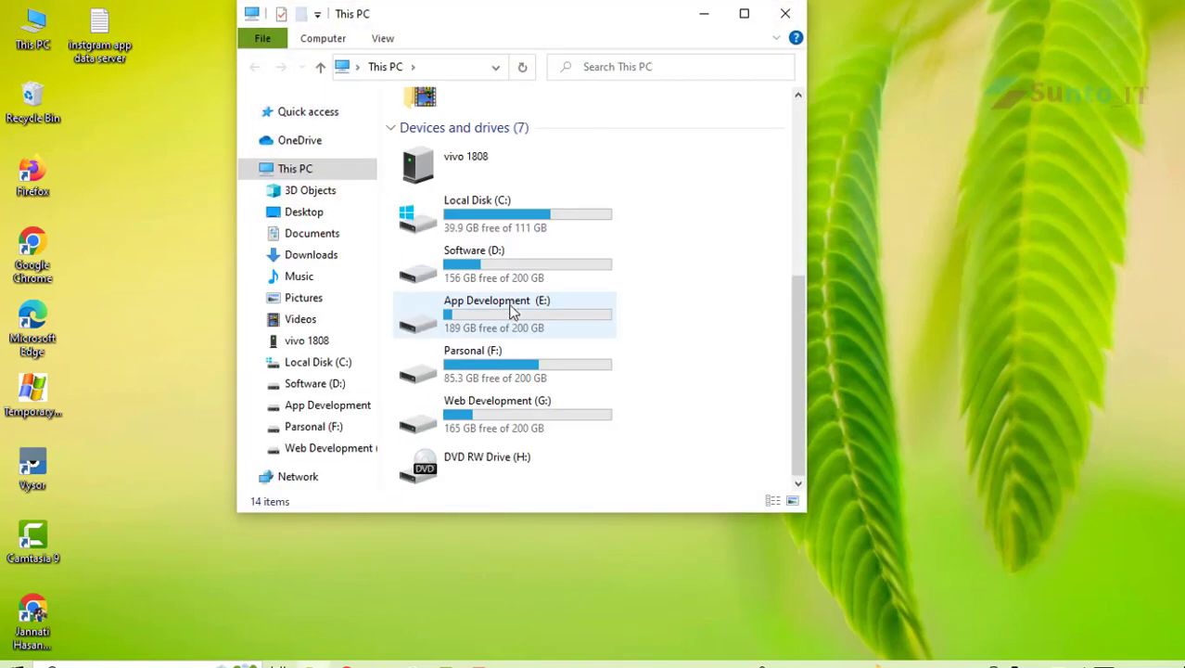
{"action": "scroll", "coordinate": [496, 380], "scroll_direction": "up", "scroll_amount": 4}
{"action": "scroll", "coordinate": [508, 315], "scroll_direction": "down", "scroll_amount": 4}
{"action": "left_click", "coordinate": [516, 225]}
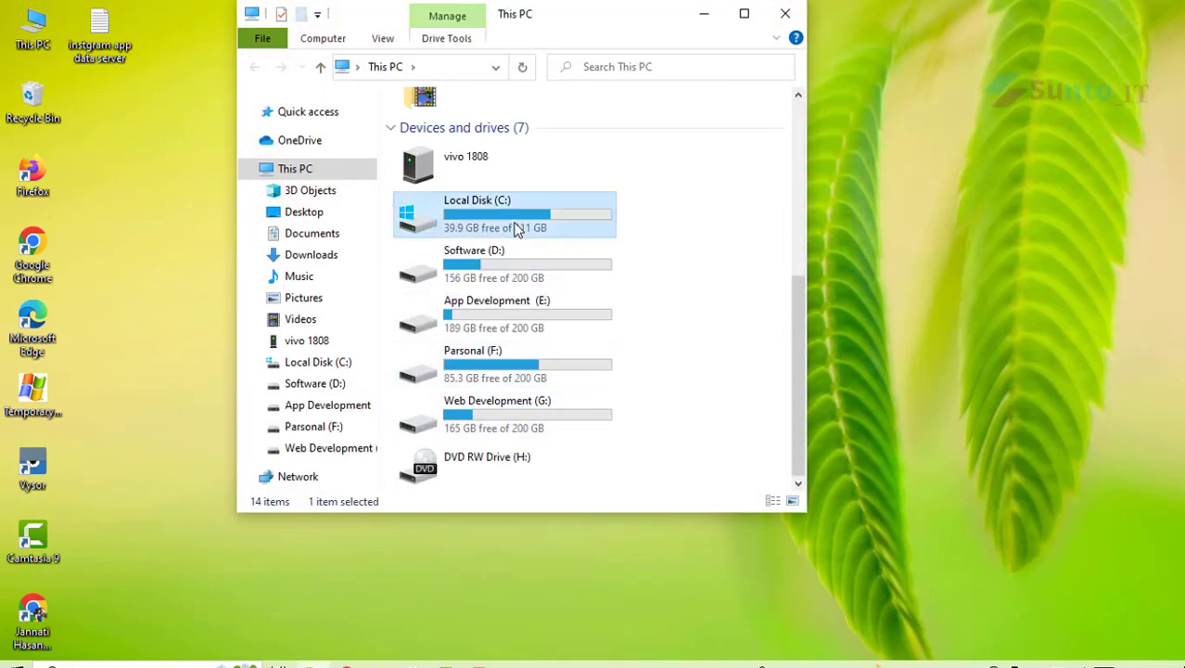
{"action": "right_click", "coordinate": [514, 223]}
{"action": "left_click", "coordinate": [635, 564]}
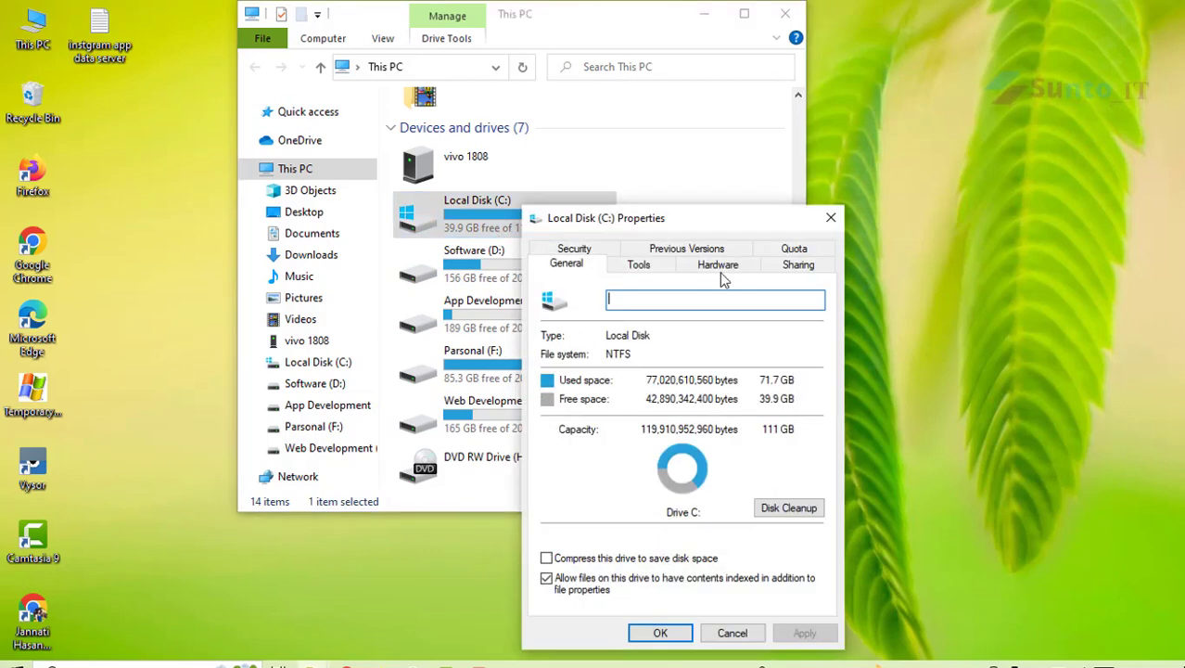
Start Disk Cleanup for drive C: and have it scan the system files as well.
{"action": "left_click", "coordinate": [783, 510]}
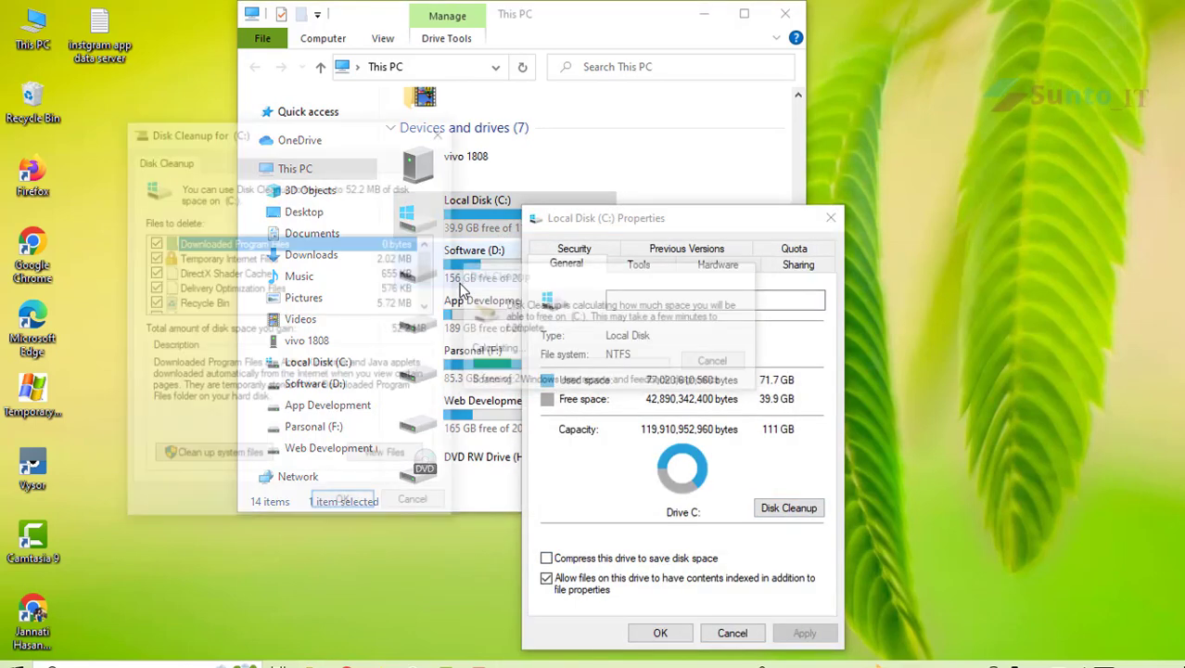
{"action": "scroll", "coordinate": [240, 297], "scroll_direction": "down", "scroll_amount": 1}
{"action": "left_click", "coordinate": [224, 455]}
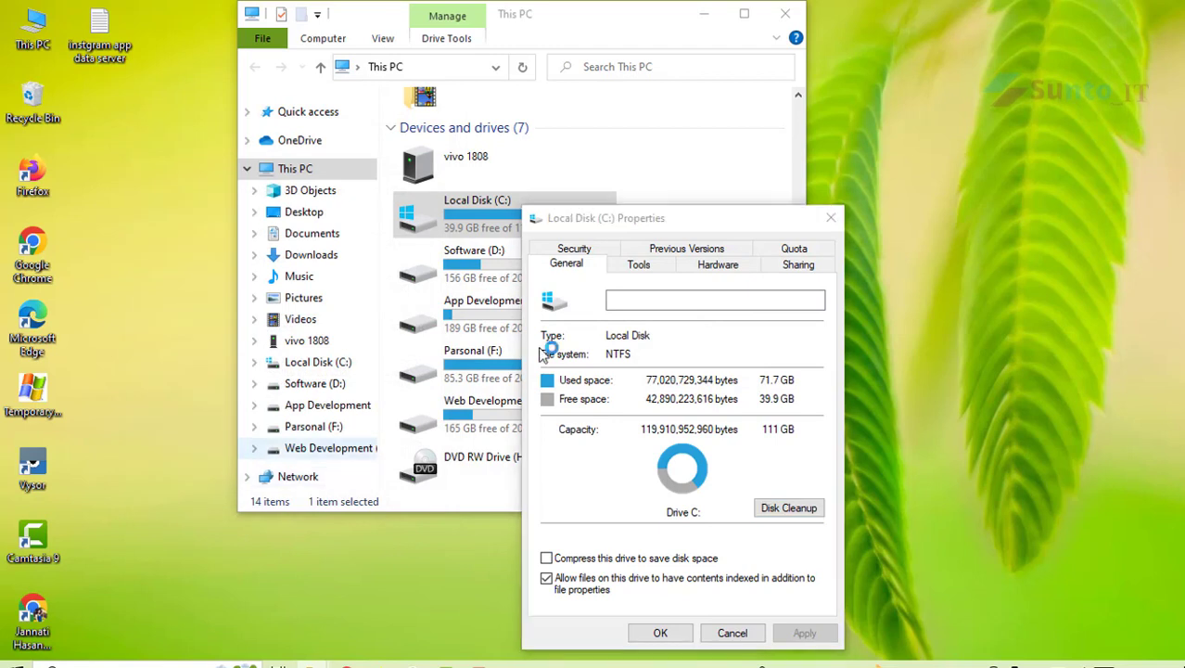
{"action": "left_click_drag", "start_coordinate": [598, 274], "coordinate": [766, 267]}
Open the Windows folder on Local Disk (C:) in a maximised Explorer window while the disk scan runs.
{"action": "left_click", "coordinate": [343, 662]}
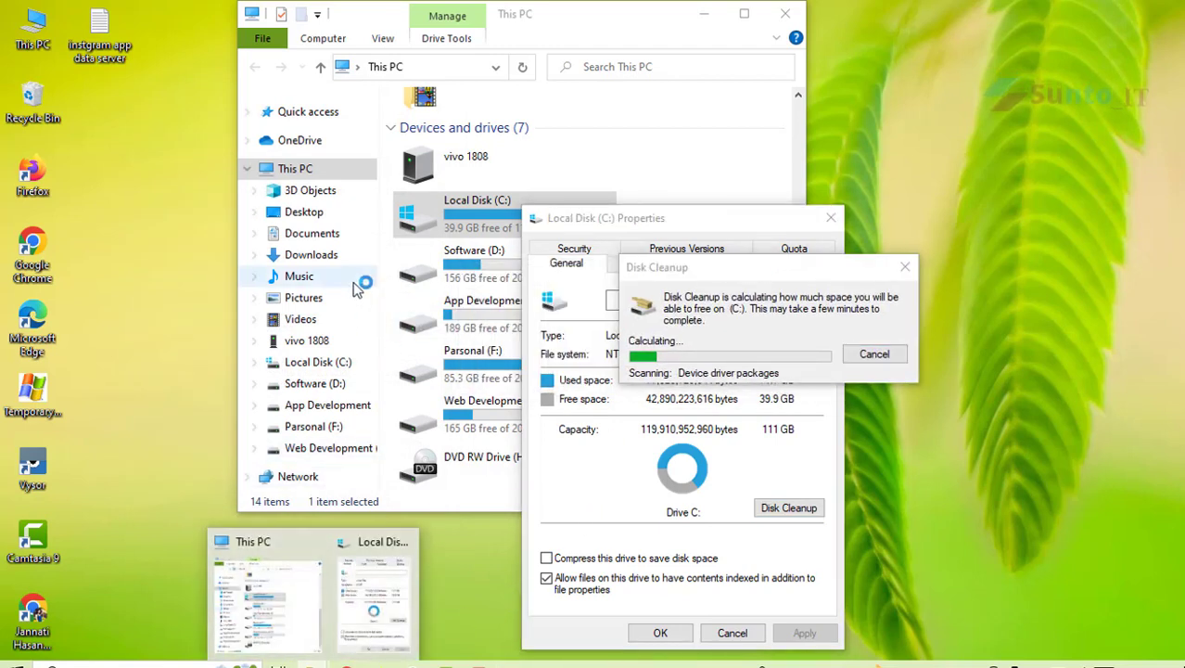
{"action": "double_click", "coordinate": [483, 225]}
{"action": "left_click", "coordinate": [481, 225]}
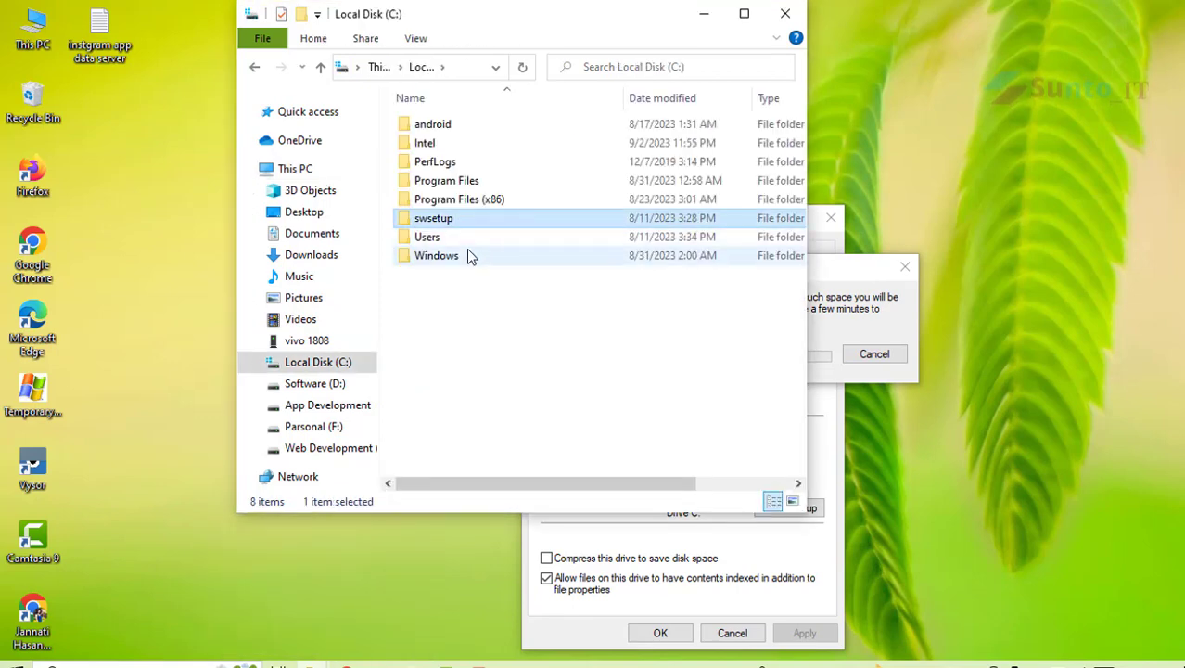
{"action": "left_click", "coordinate": [747, 13]}
{"action": "left_click", "coordinate": [198, 253]}
{"action": "double_click", "coordinate": [198, 252]}
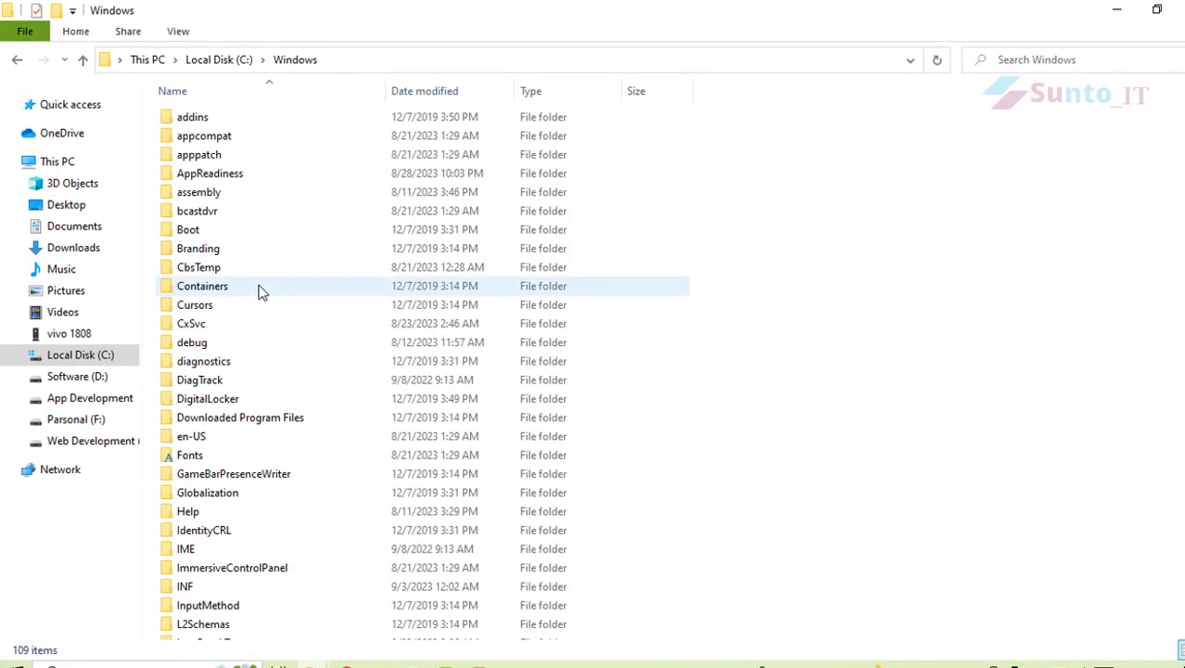
Open the SoftwareDistribution folder inside Windows and select all of its contents.
{"action": "scroll", "coordinate": [264, 339], "scroll_direction": "down", "scroll_amount": 10}
{"action": "scroll", "coordinate": [484, 297], "scroll_direction": "down", "scroll_amount": 5}
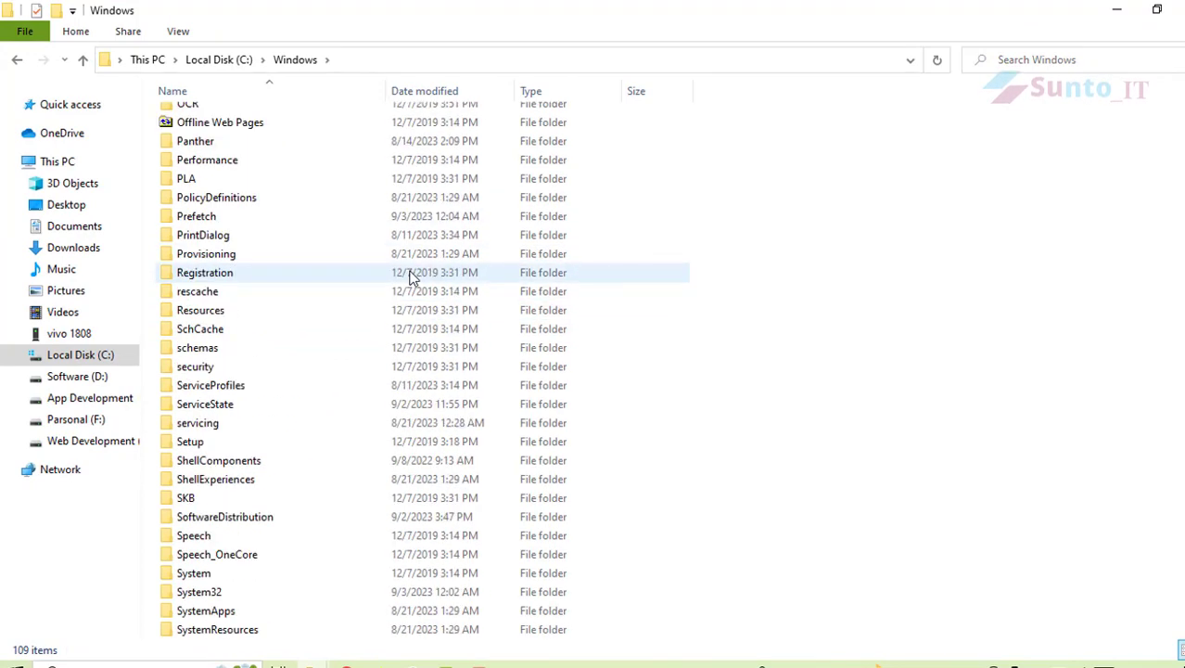
{"action": "left_click", "coordinate": [239, 354]}
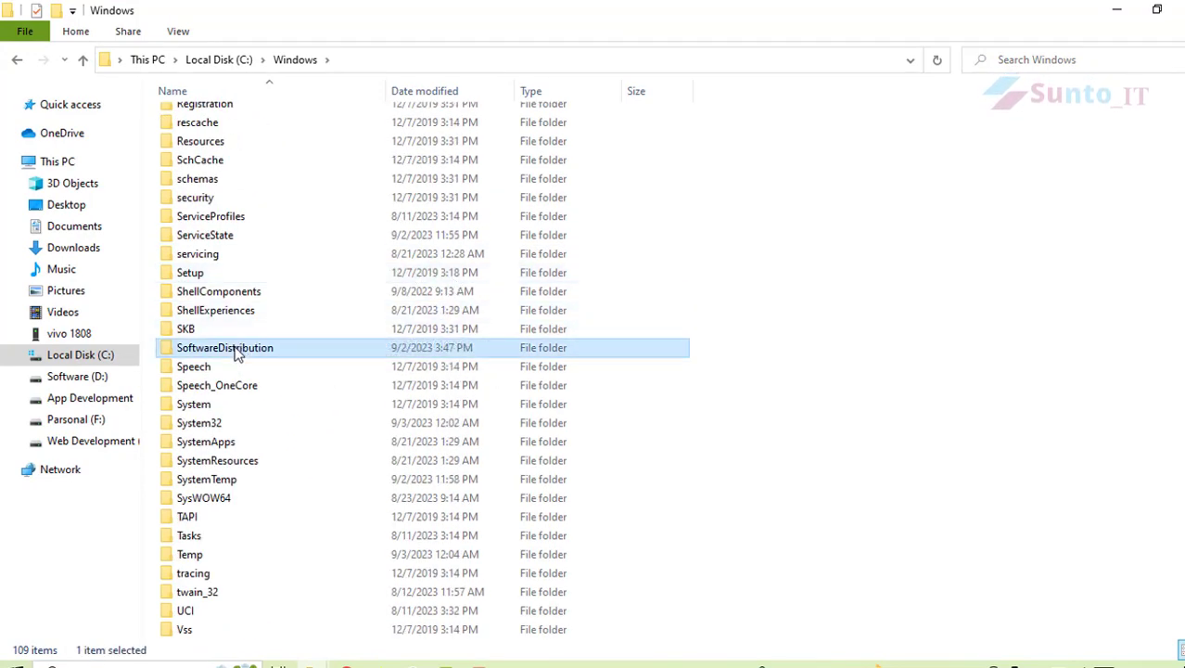
{"action": "double_click", "coordinate": [295, 349]}
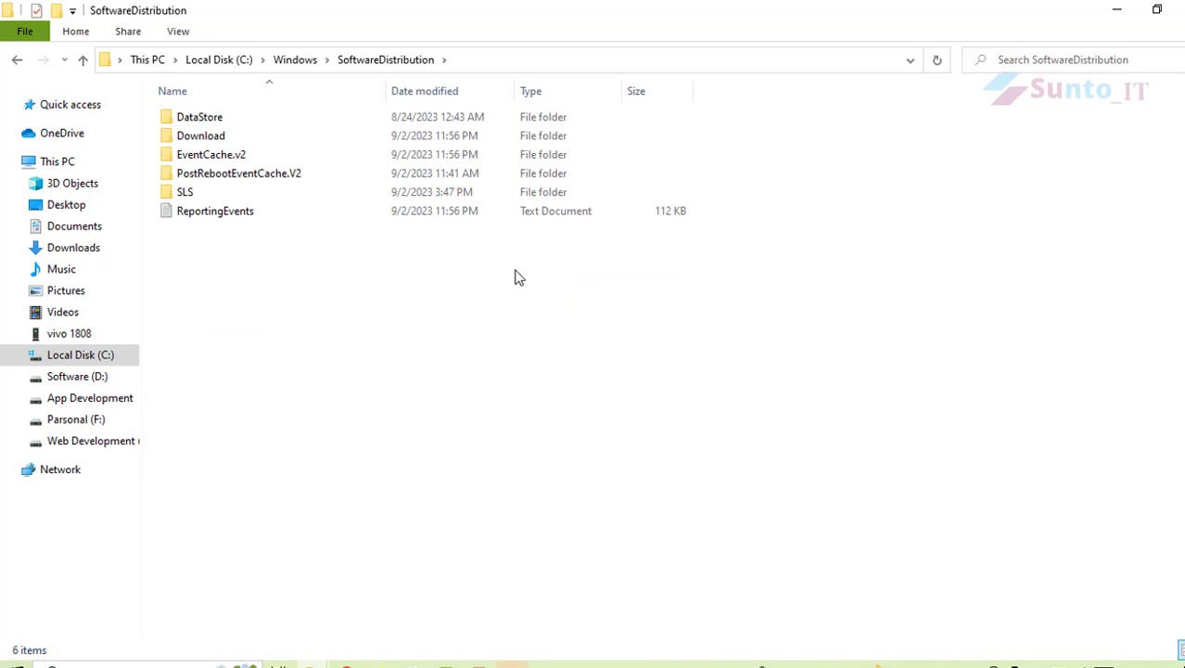
{"action": "left_click_drag", "start_coordinate": [803, 308], "coordinate": [159, 109]}
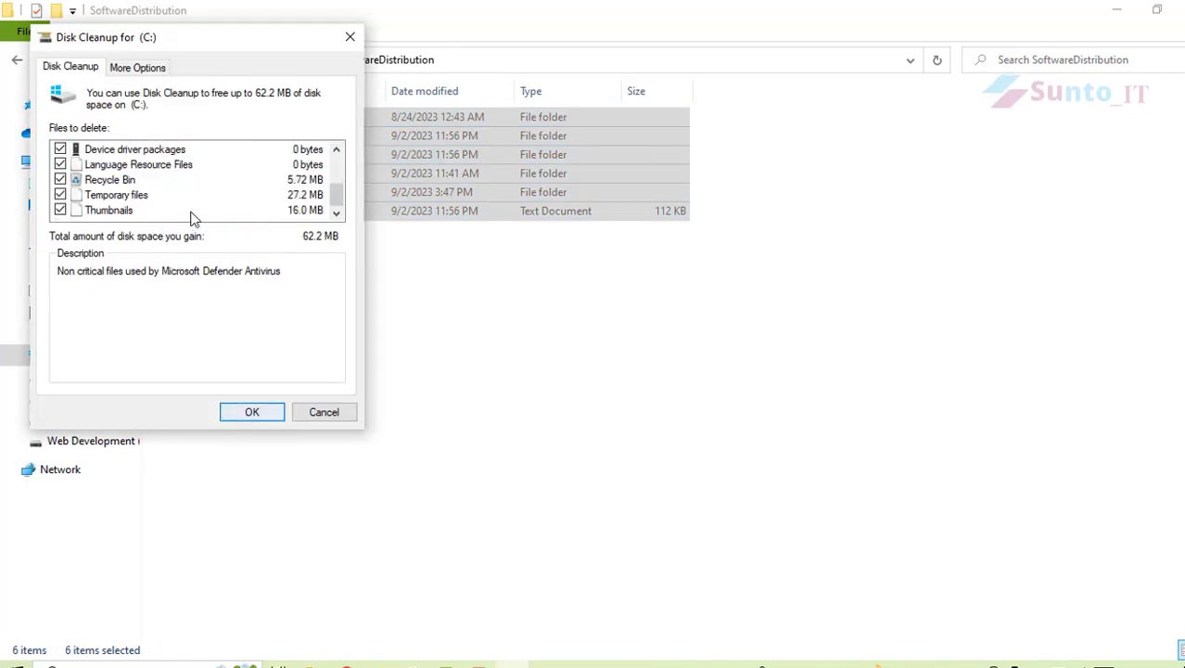
Run Disk Cleanup on drive C: with the ticked file categories and agree to delete the files permanently.
{"action": "scroll", "coordinate": [258, 203], "scroll_direction": "up", "scroll_amount": 3}
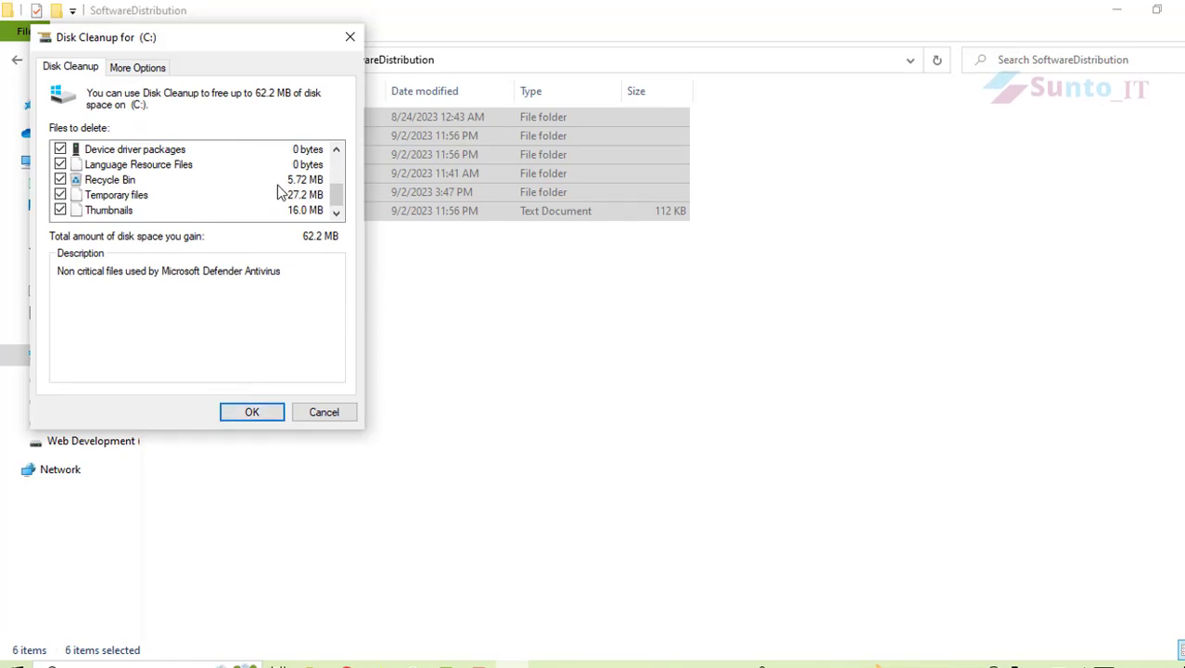
{"action": "left_click", "coordinate": [252, 414]}
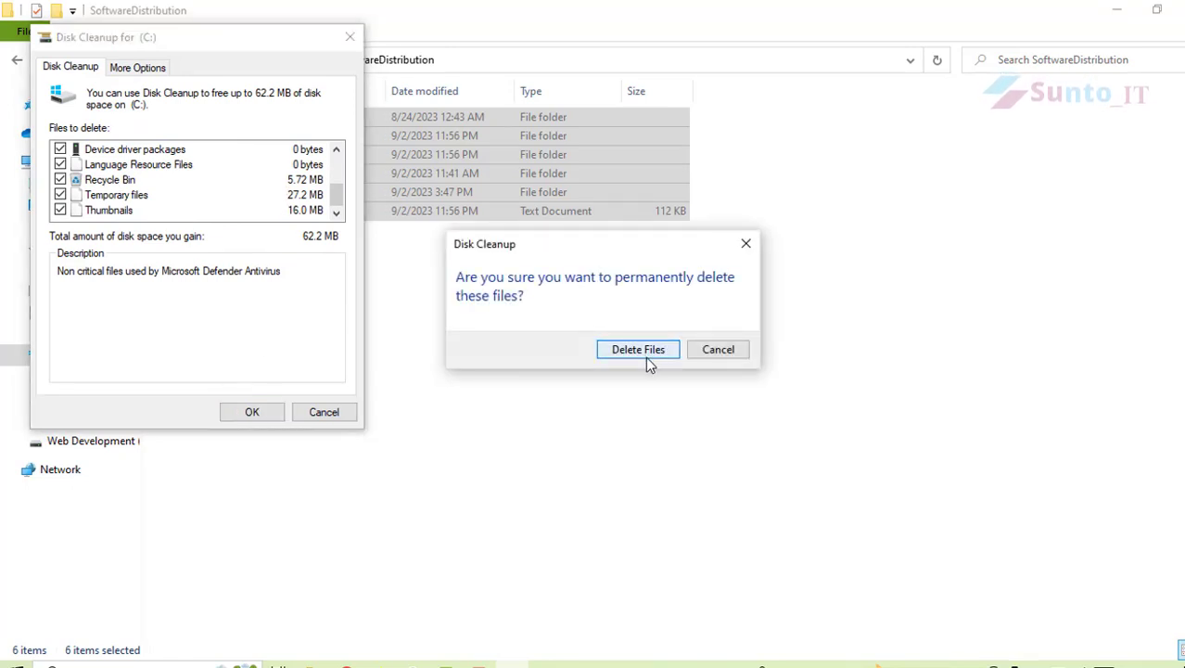
{"action": "left_click", "coordinate": [638, 353]}
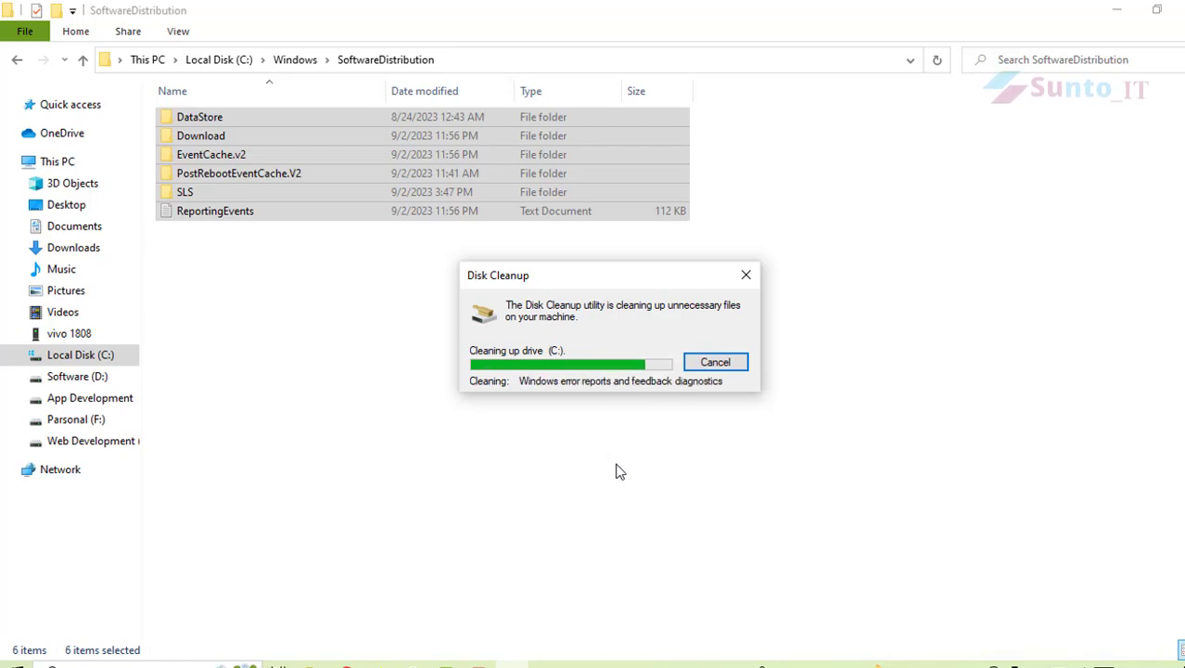
Delete everything in the SoftwareDistribution folder with administrator permission, skipping all items that are in use.
{"action": "left_click", "coordinate": [509, 333]}
{"action": "left_click_drag", "start_coordinate": [749, 289], "coordinate": [171, 105]}
{"action": "key", "text": "Delete"}
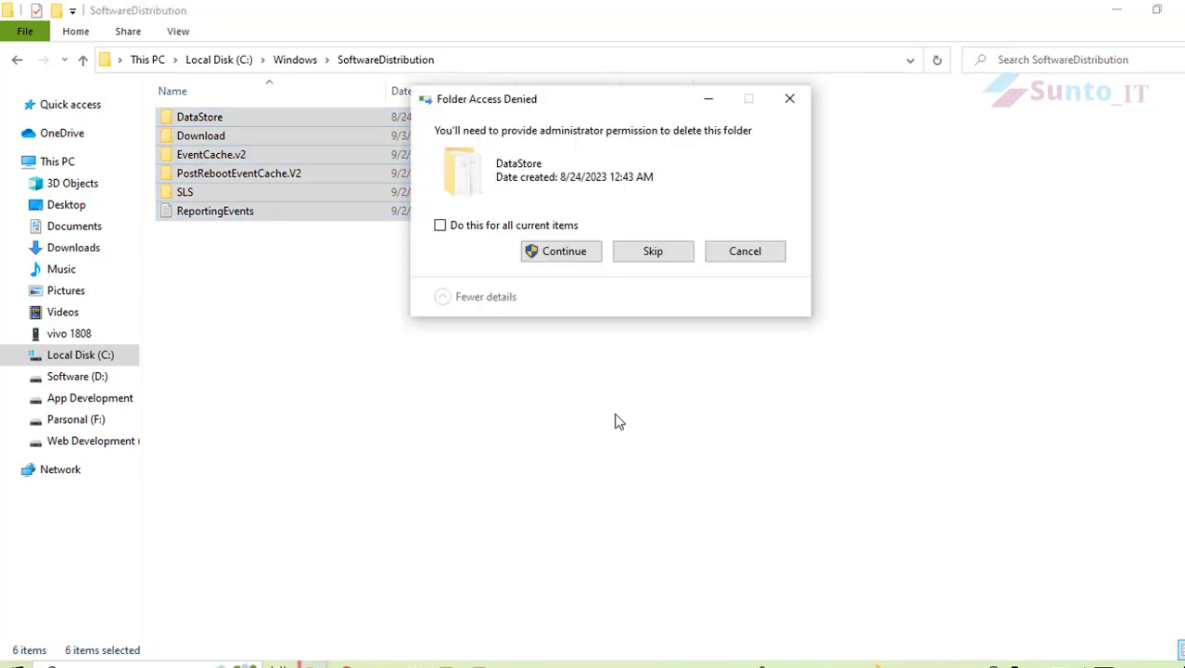
{"action": "left_click", "coordinate": [583, 259]}
{"action": "left_click", "coordinate": [683, 294]}
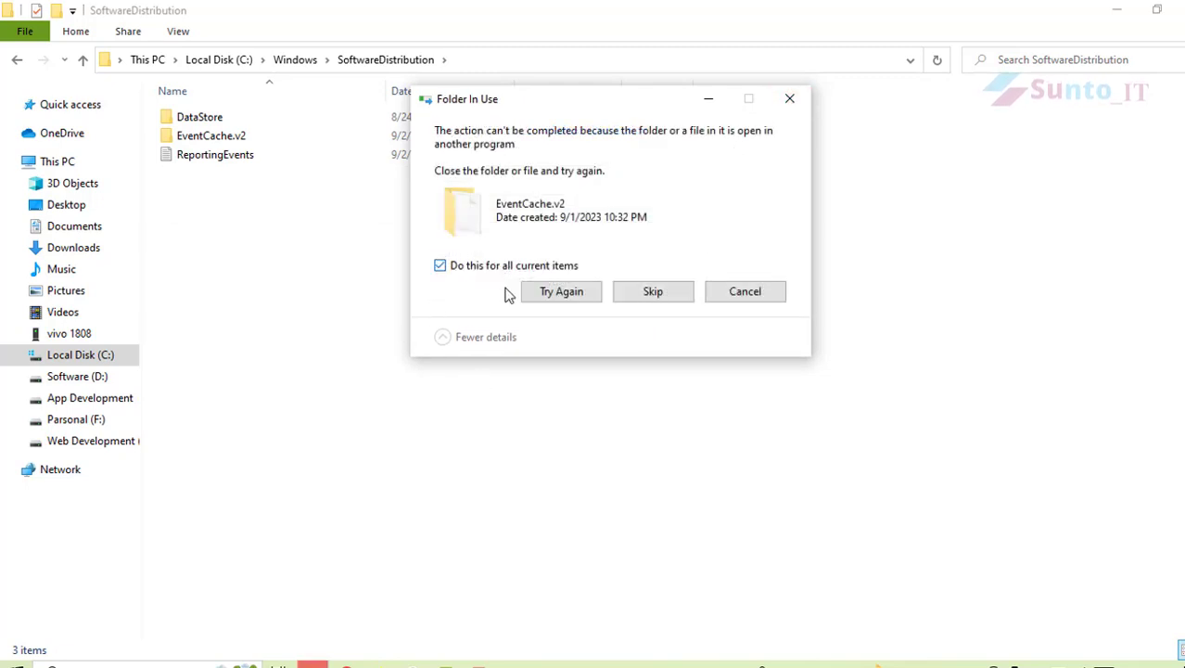
{"action": "left_click", "coordinate": [653, 292]}
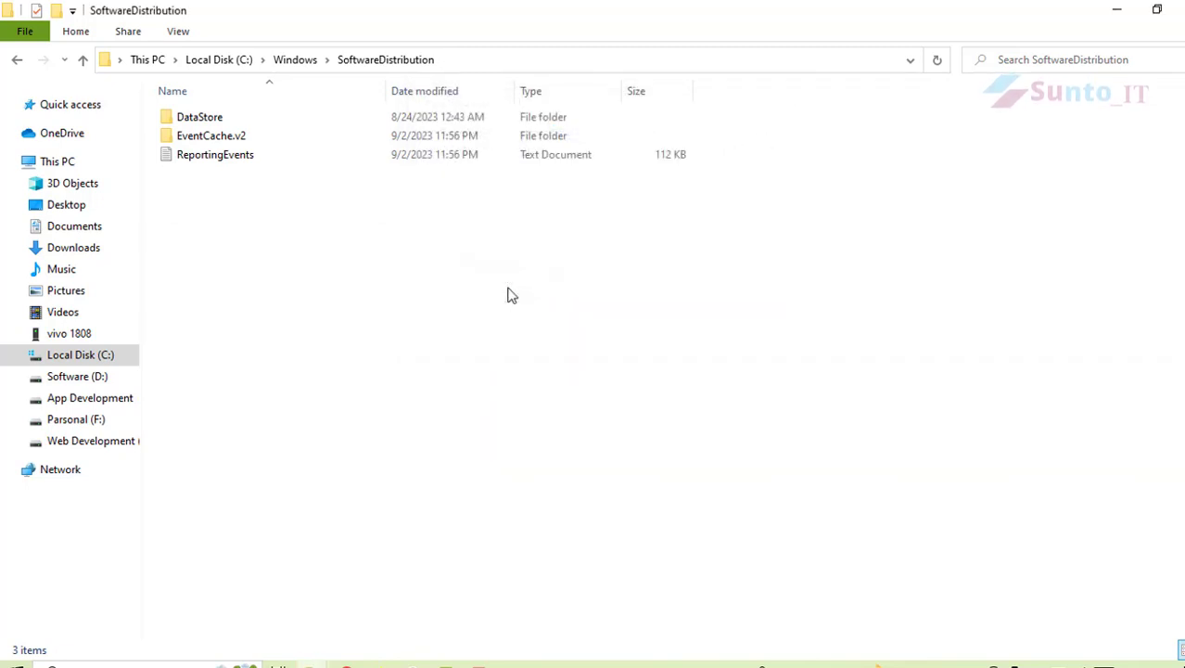
Close the SoftwareDistribution folder and the Local Disk (C:) properties, and refresh the desktop.
{"action": "left_click_drag", "start_coordinate": [487, 226], "coordinate": [255, 139]}
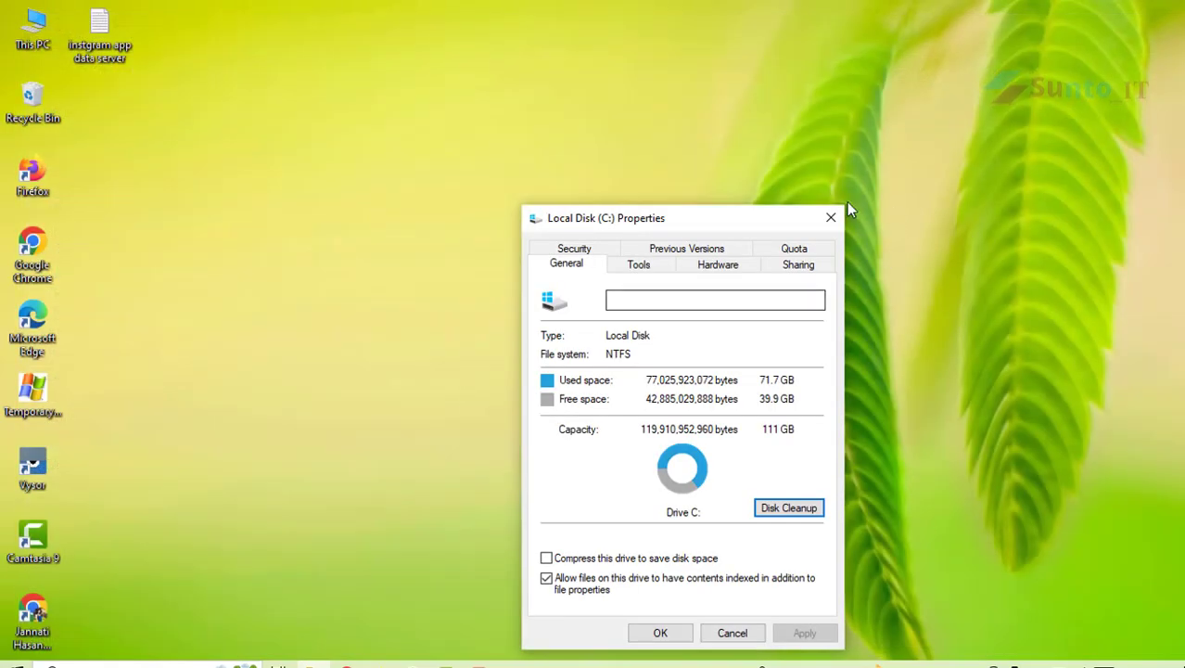
{"action": "left_click", "coordinate": [830, 217]}
{"action": "right_click", "coordinate": [178, 297]}
{"action": "left_click", "coordinate": [241, 345]}
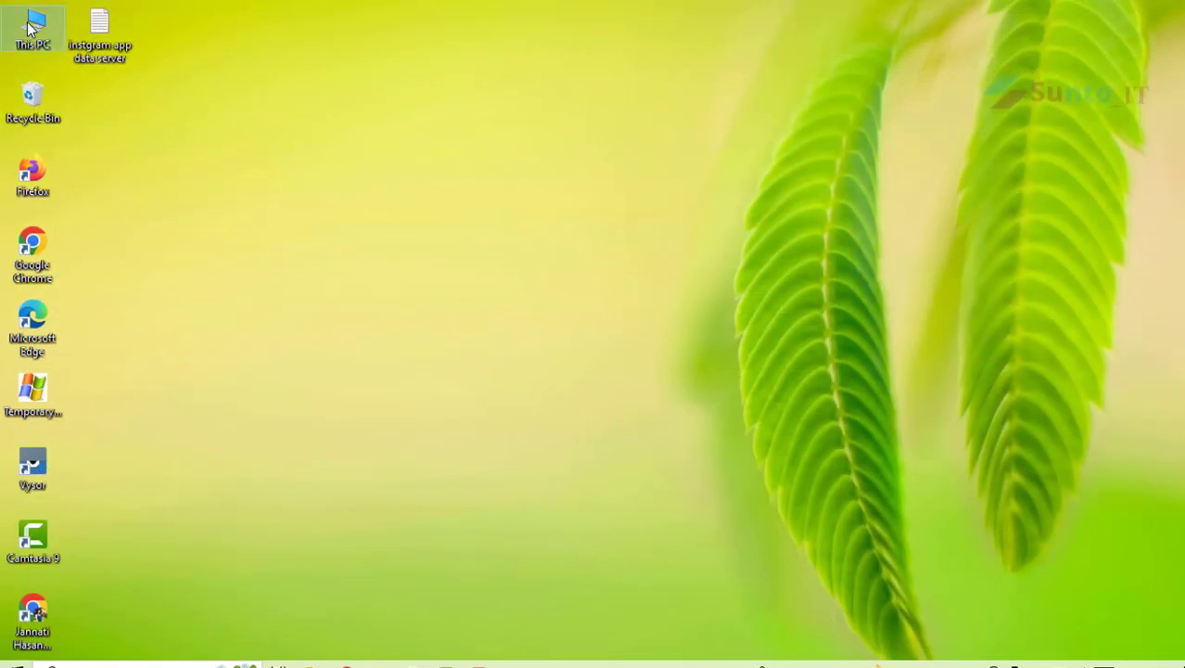
Copy the Clear All Event Logs batch file from Software (D:) to the desktop.
{"action": "key", "text": "super+e"}
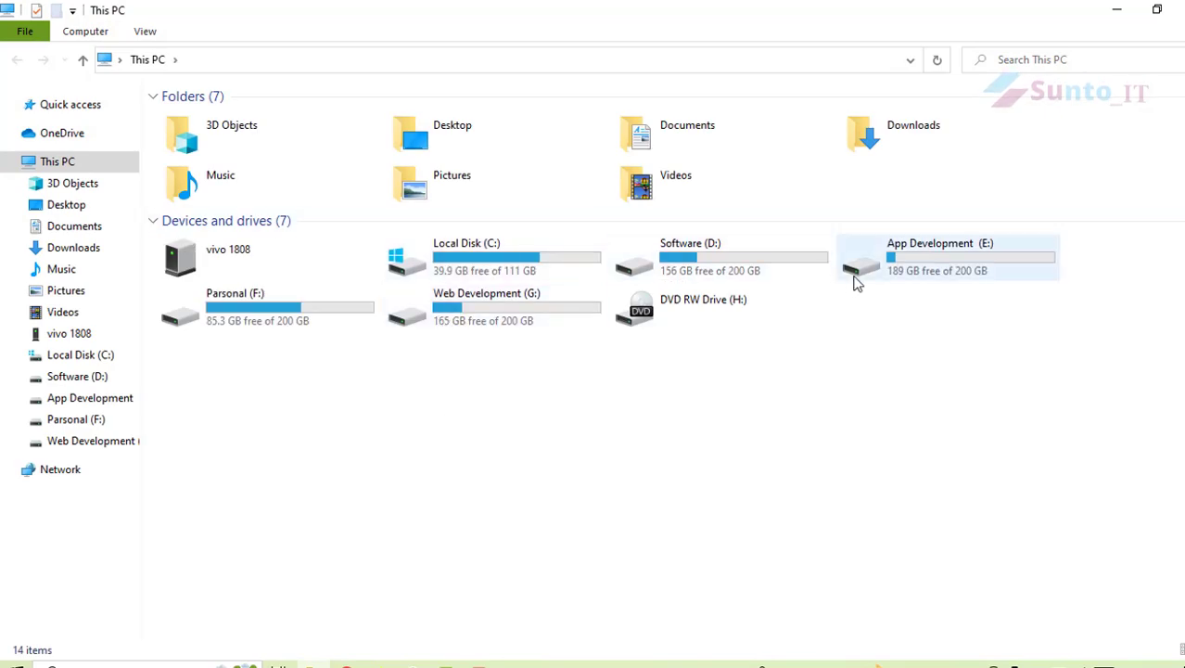
{"action": "double_click", "coordinate": [728, 269]}
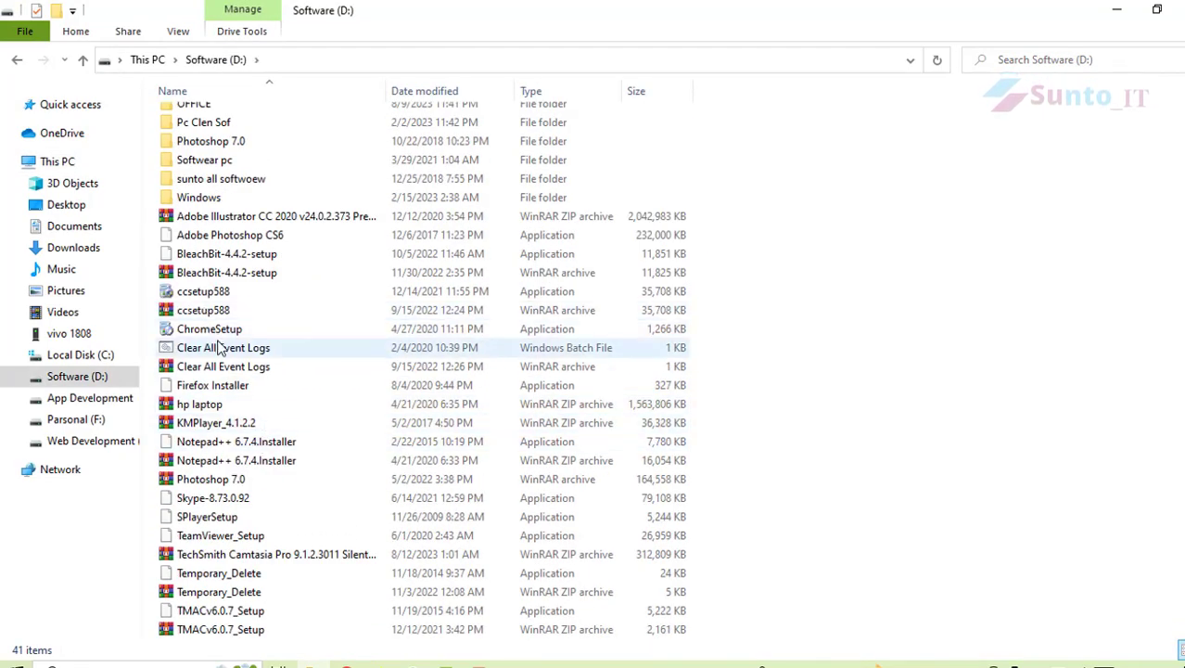
{"action": "left_click", "coordinate": [220, 346]}
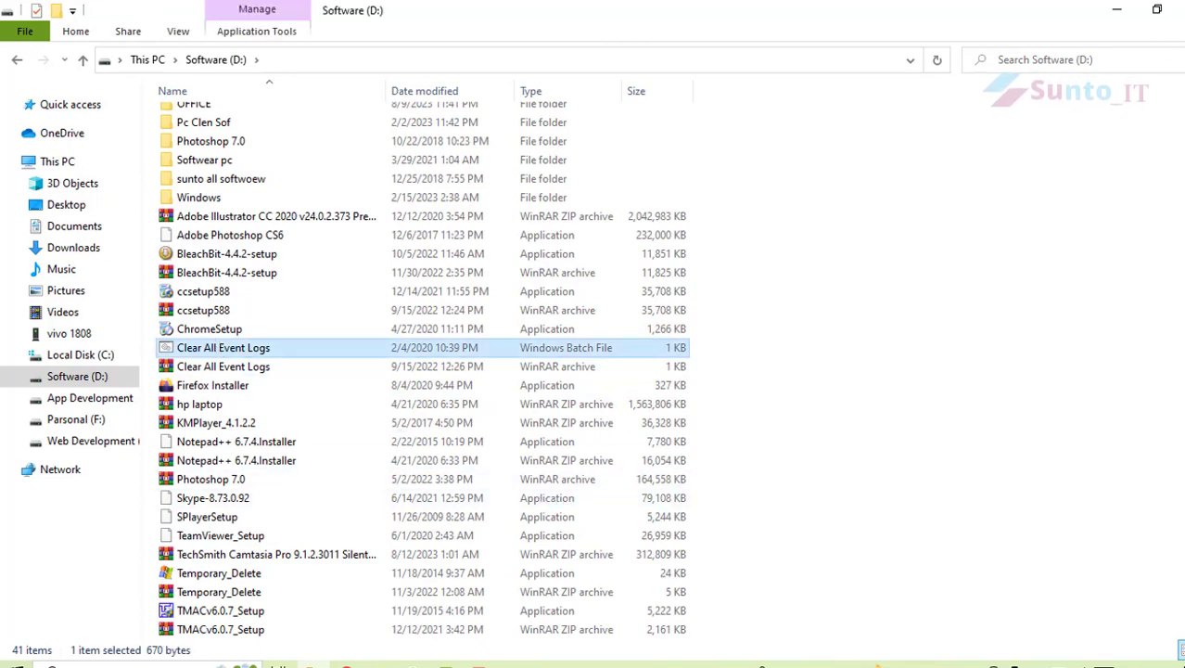
{"action": "left_click", "coordinate": [1117, 8]}
{"action": "right_click", "coordinate": [74, 302]}
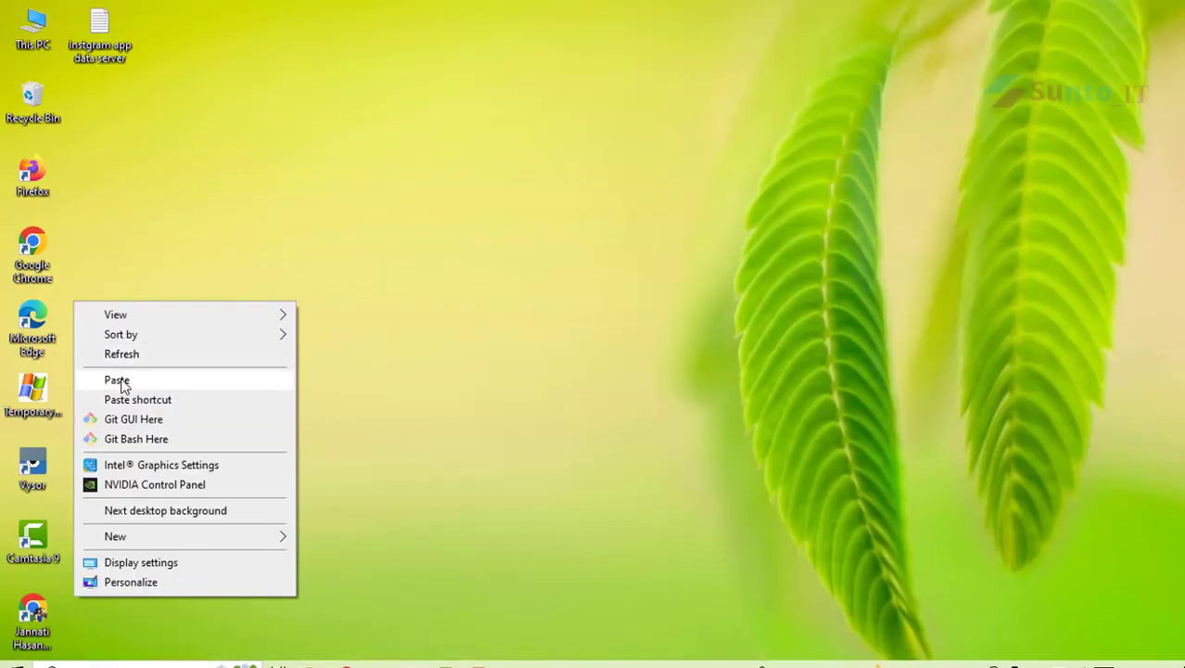
{"action": "left_click", "coordinate": [117, 380]}
Run the Clear All Event Logs batch file as administrator, move its window aside and refresh the desktop.
{"action": "double_click", "coordinate": [106, 243]}
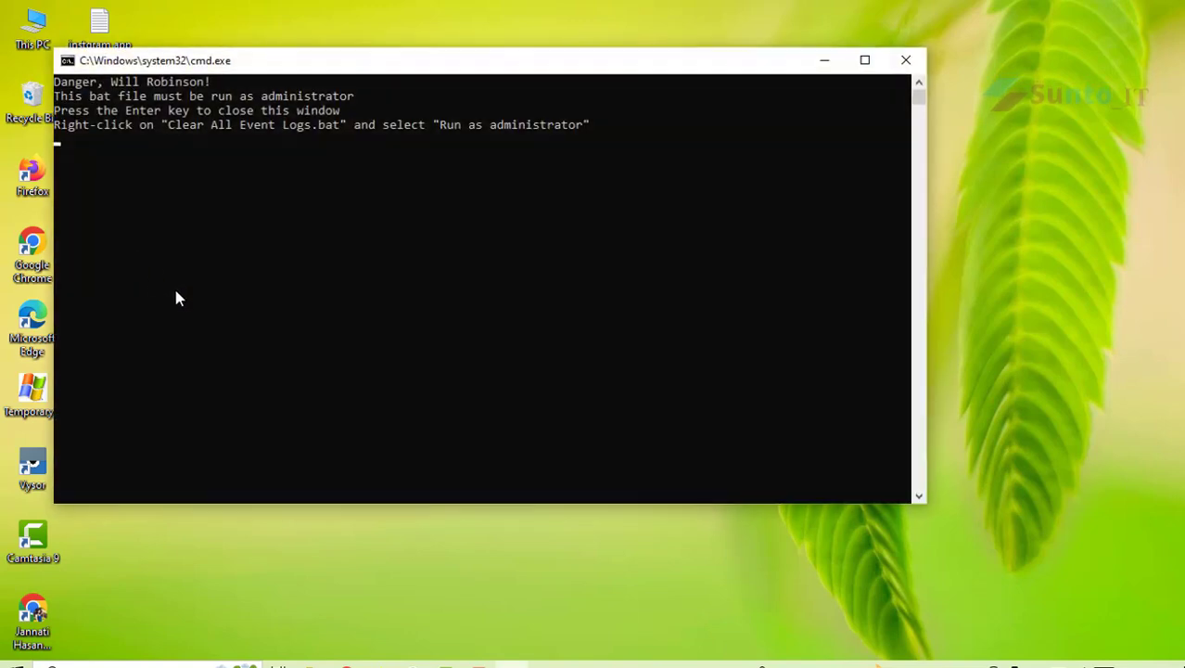
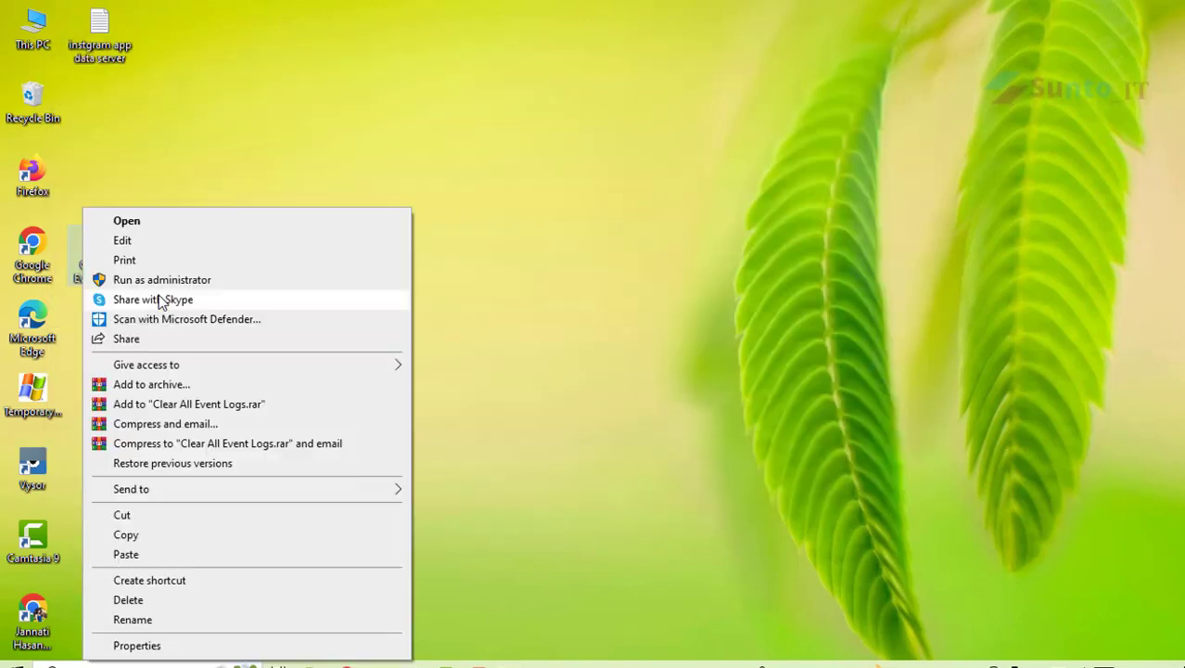
{"action": "left_click", "coordinate": [155, 282]}
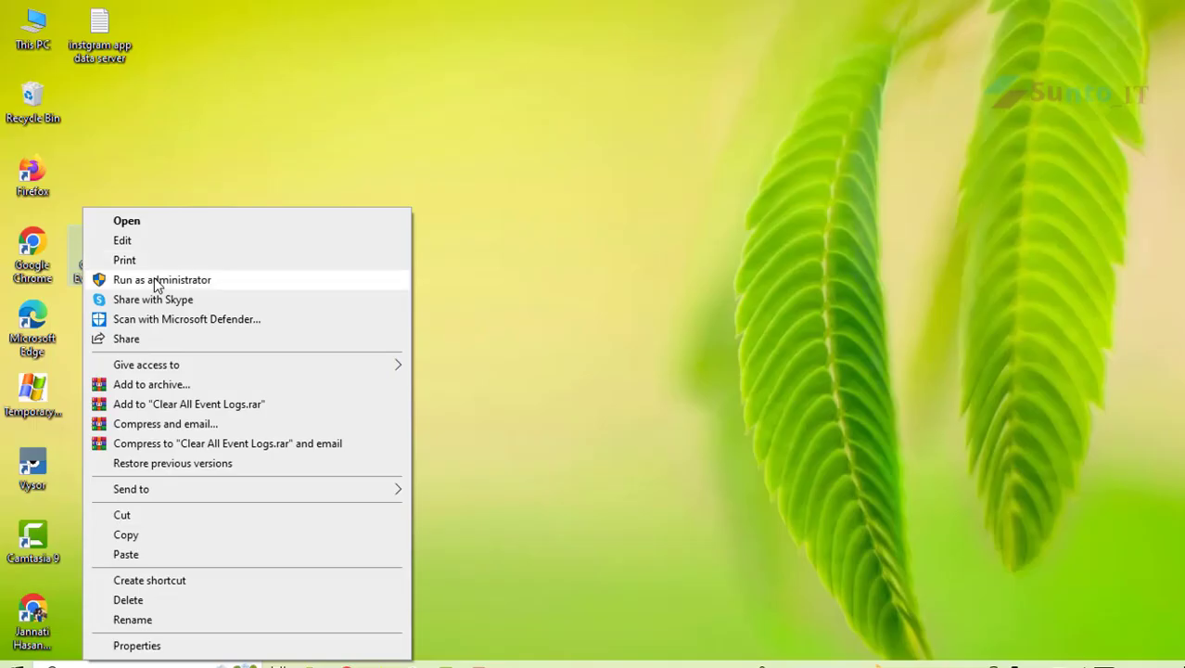
{"action": "left_click", "coordinate": [158, 280]}
{"action": "left_click_drag", "start_coordinate": [538, 88], "coordinate": [712, 89]}
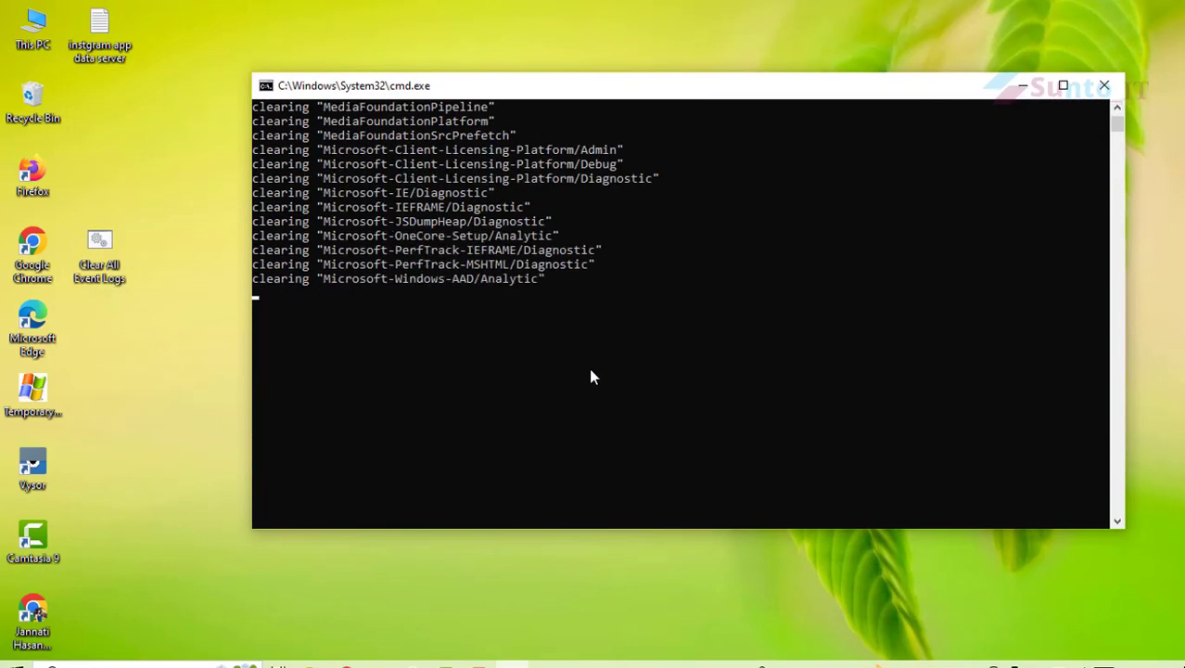
{"action": "right_click", "coordinate": [92, 308]}
{"action": "left_click", "coordinate": [146, 363]}
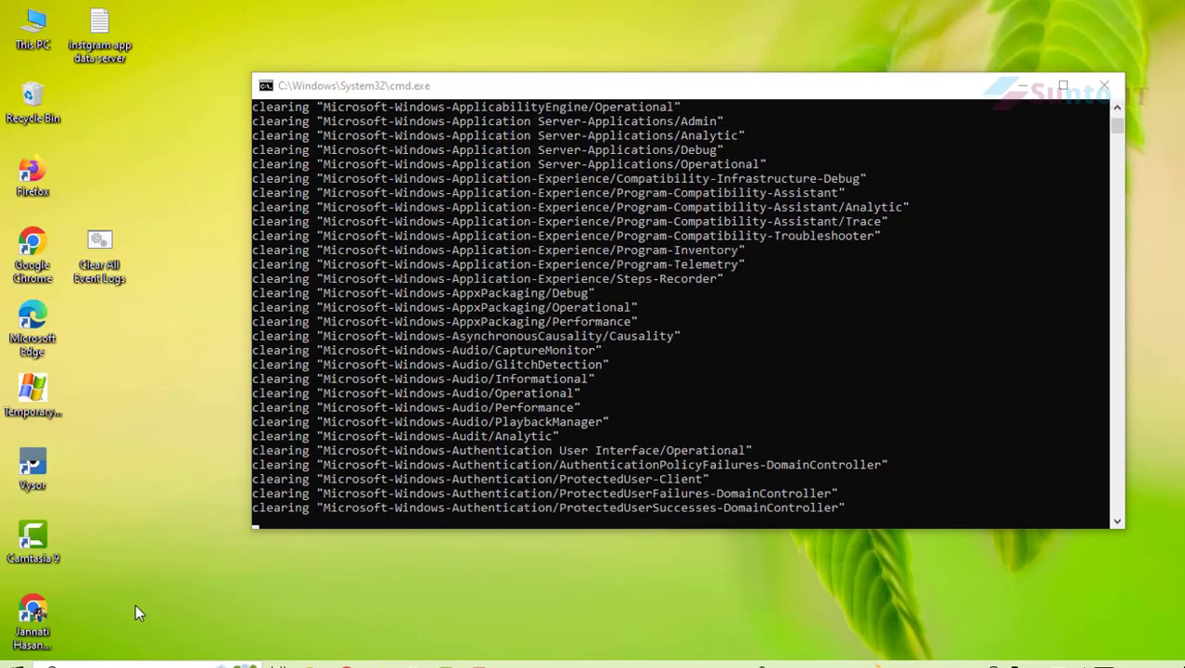
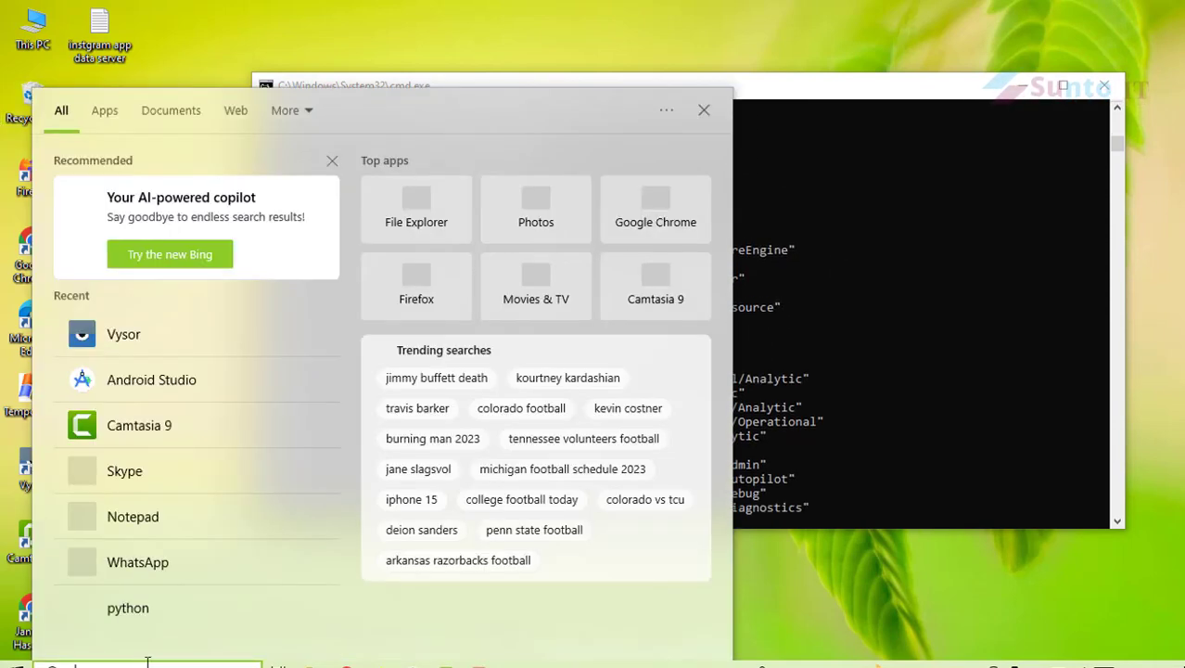
Run the tree command from the Run dialog and move the event log clearing window out of the way.
{"action": "type", "text": "e"}
{"action": "key", "text": "BackSpace"}
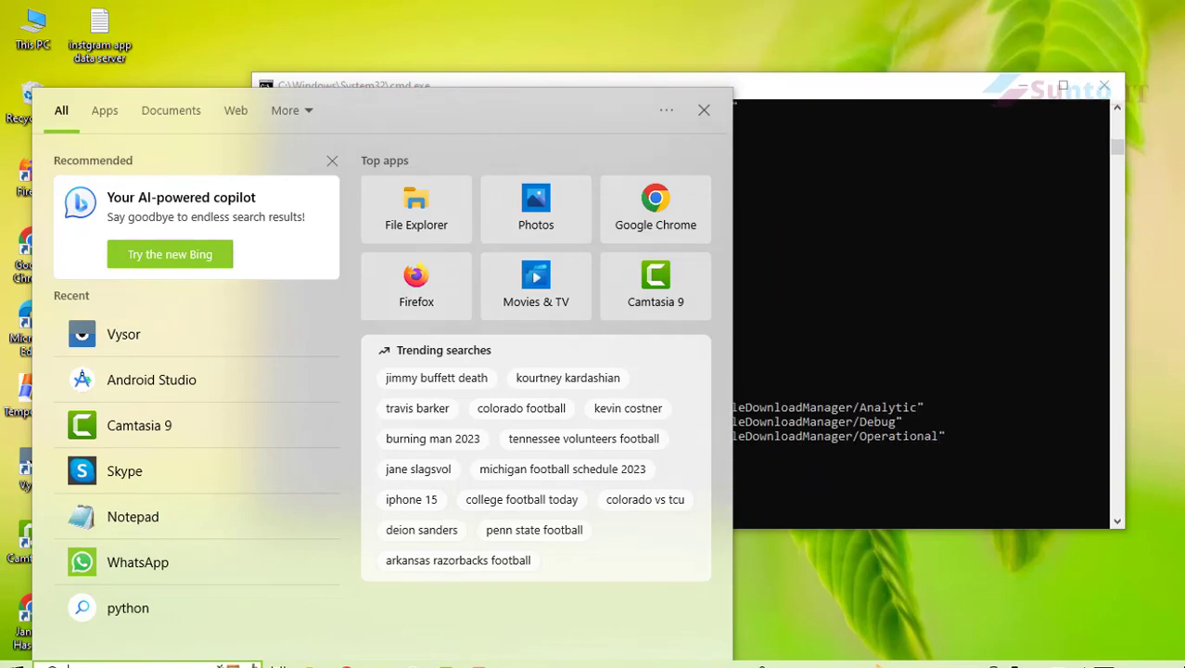
{"action": "key", "text": "super+r"}
{"action": "type", "text": "t"}
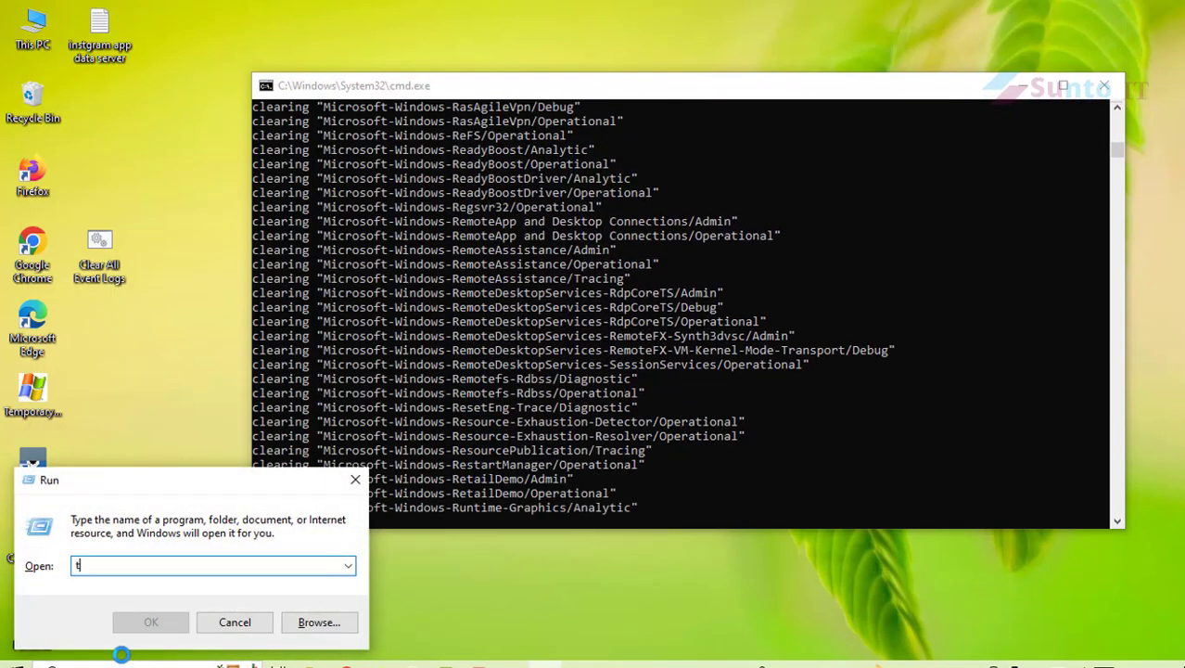
{"action": "type", "text": "ree"}
{"action": "key", "text": "Return"}
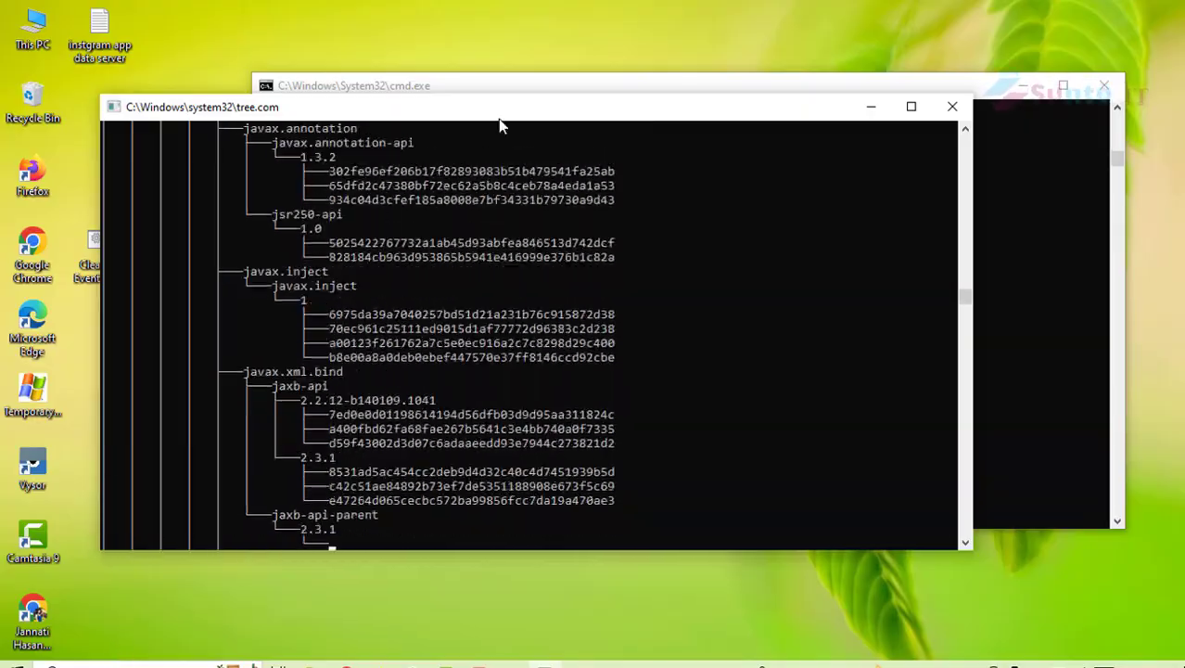
{"action": "left_click", "coordinate": [547, 87]}
{"action": "left_click_drag", "start_coordinate": [547, 87], "coordinate": [718, 58]}
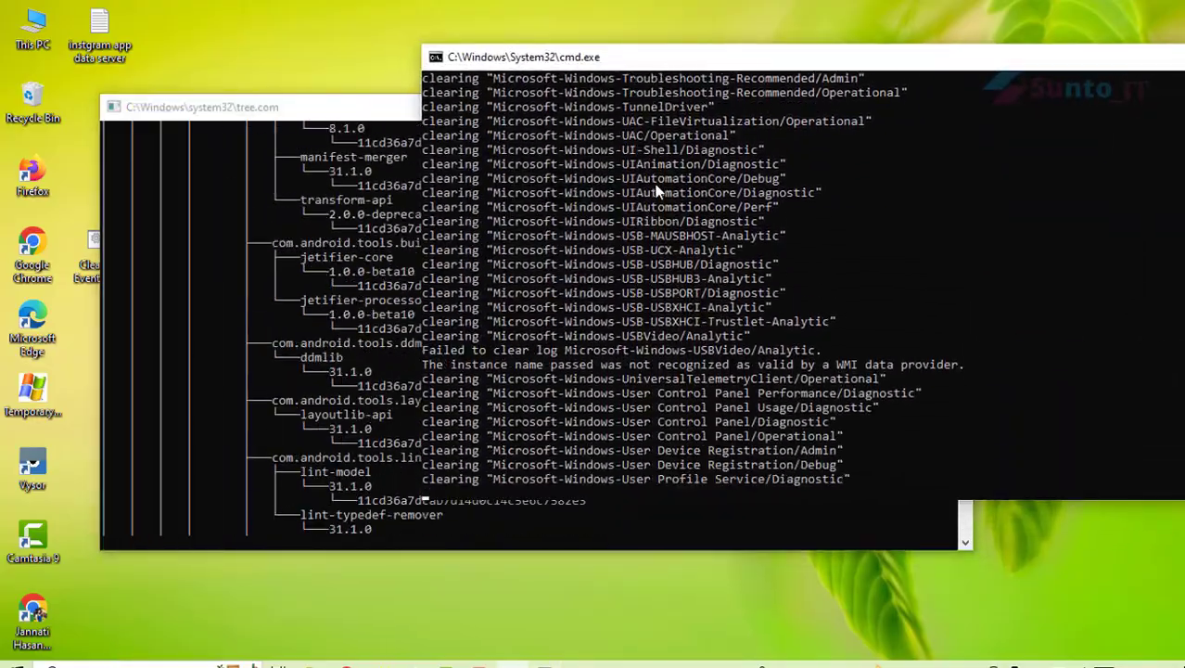
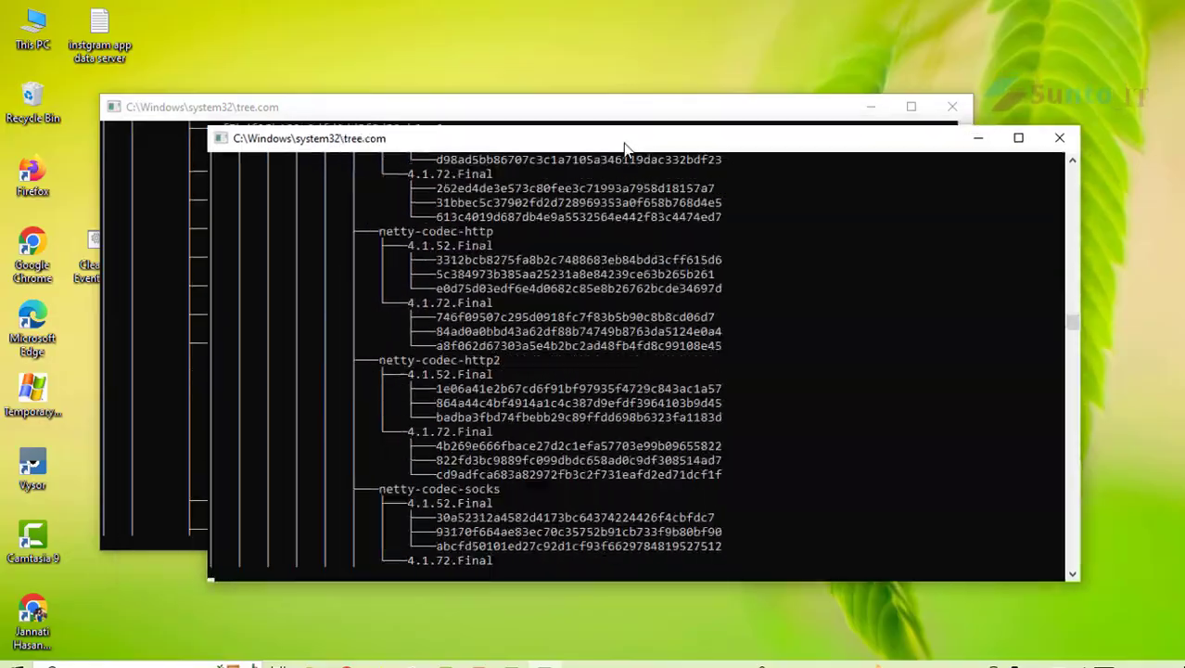
Close both tree command windows.
{"action": "left_click", "coordinate": [182, 253]}
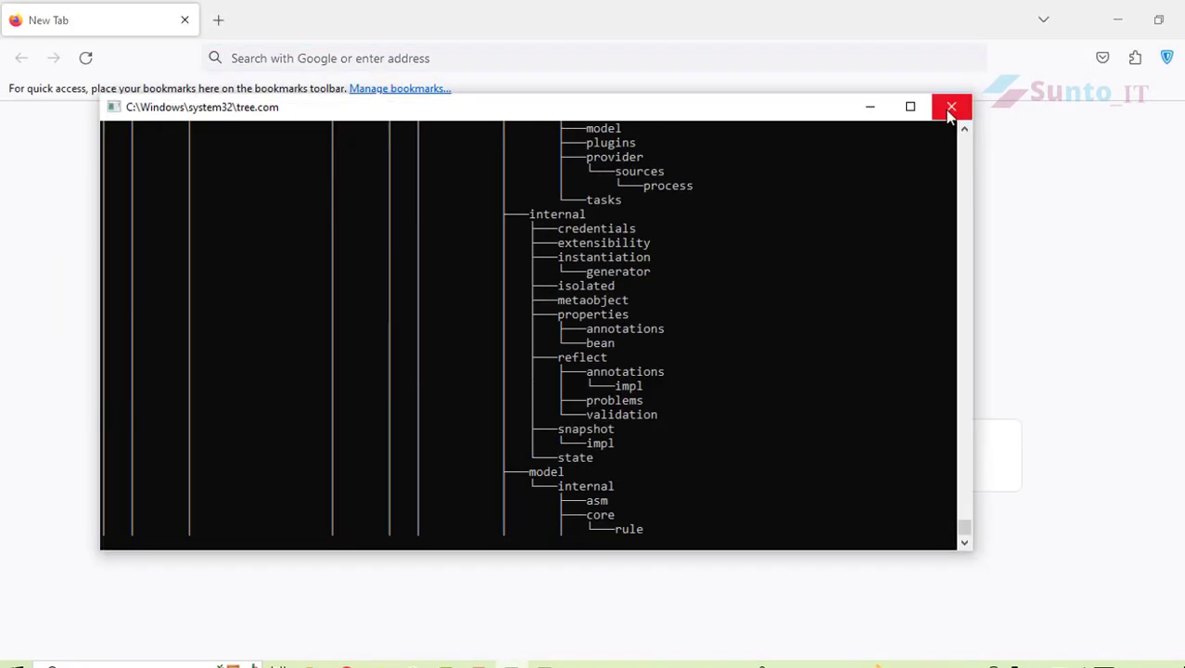
{"action": "left_click", "coordinate": [949, 106]}
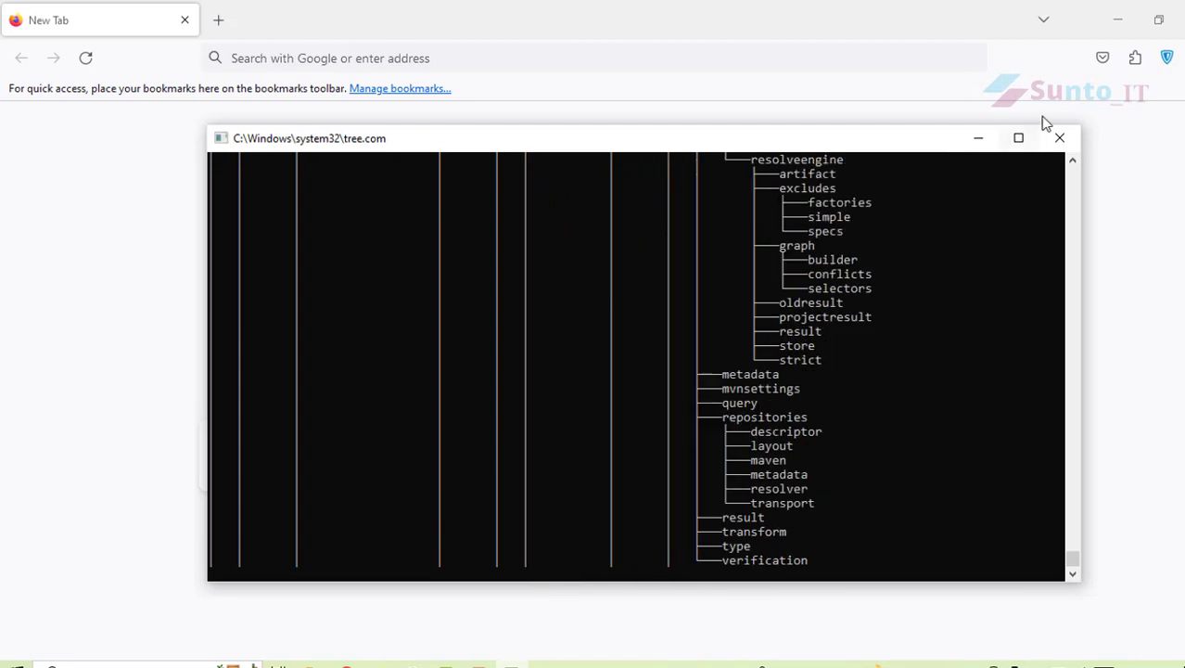
{"action": "left_click", "coordinate": [1058, 135]}
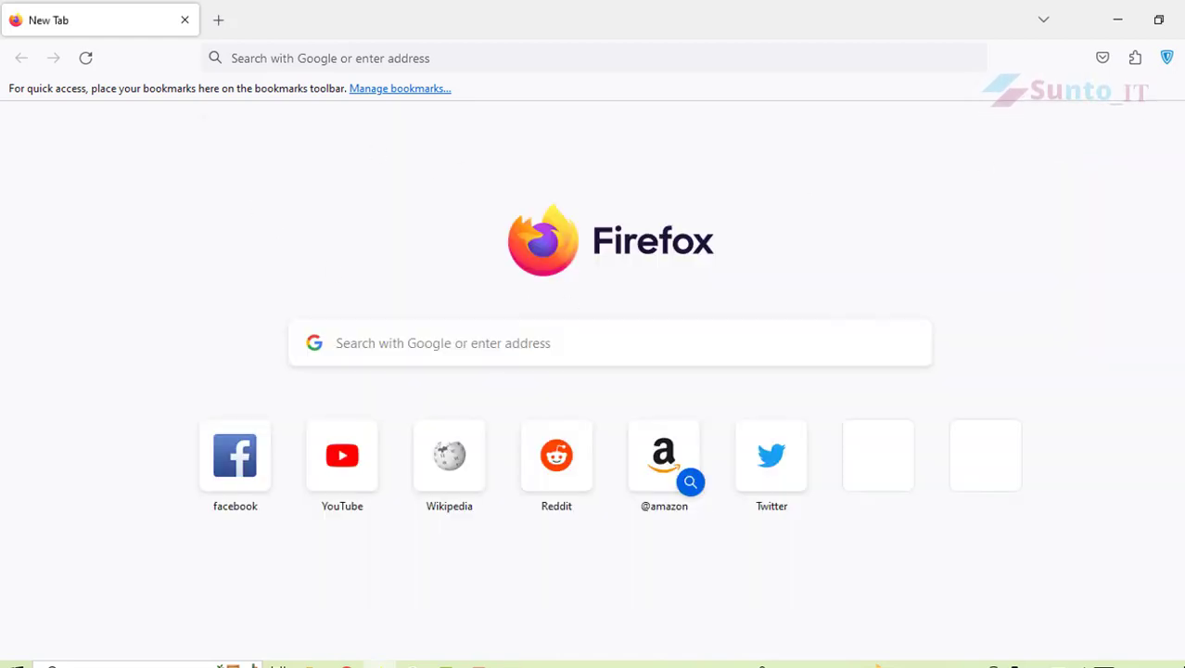
In Firefox's Privacy & Security settings, clear cookies, site data and cached web content, and set the Do Not Track signal to Always.
{"action": "left_click", "coordinate": [1183, 58]}
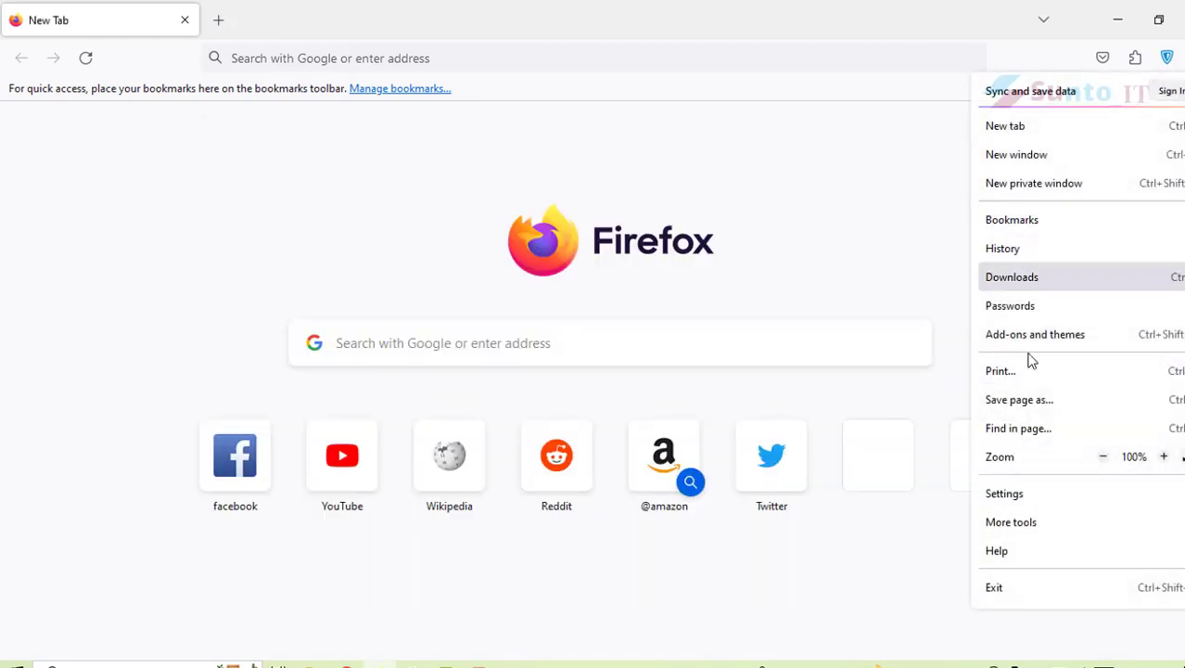
{"action": "left_click", "coordinate": [1004, 493]}
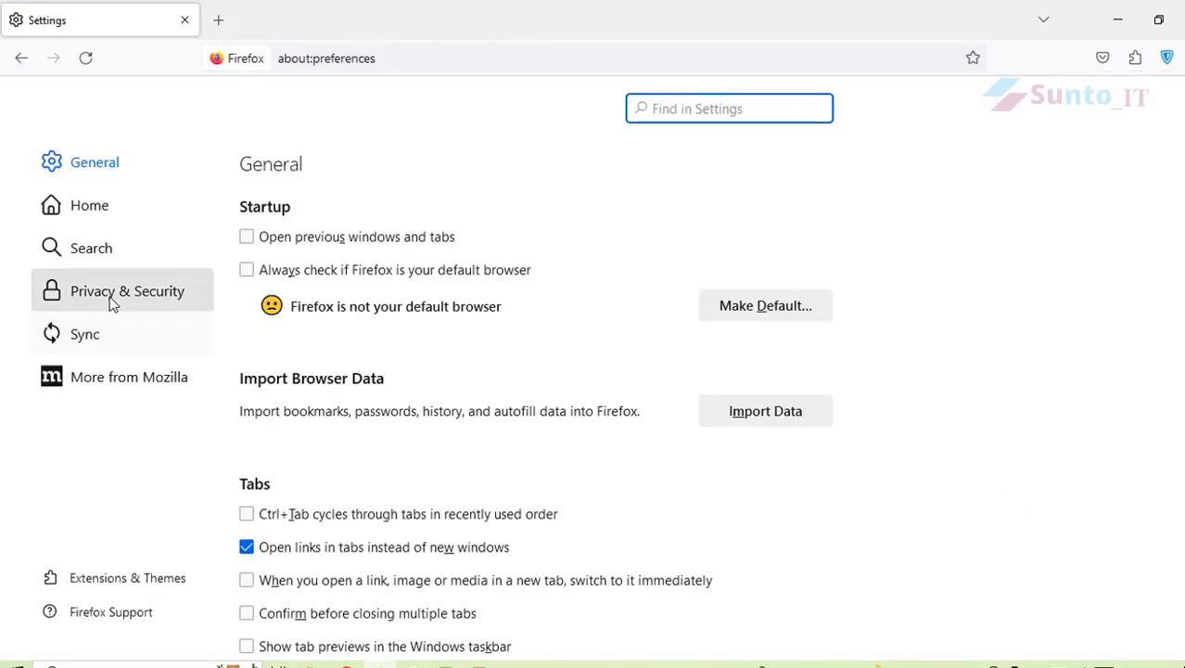
{"action": "left_click", "coordinate": [112, 302]}
{"action": "scroll", "coordinate": [674, 436], "scroll_direction": "down", "scroll_amount": 8}
{"action": "left_click", "coordinate": [768, 445]}
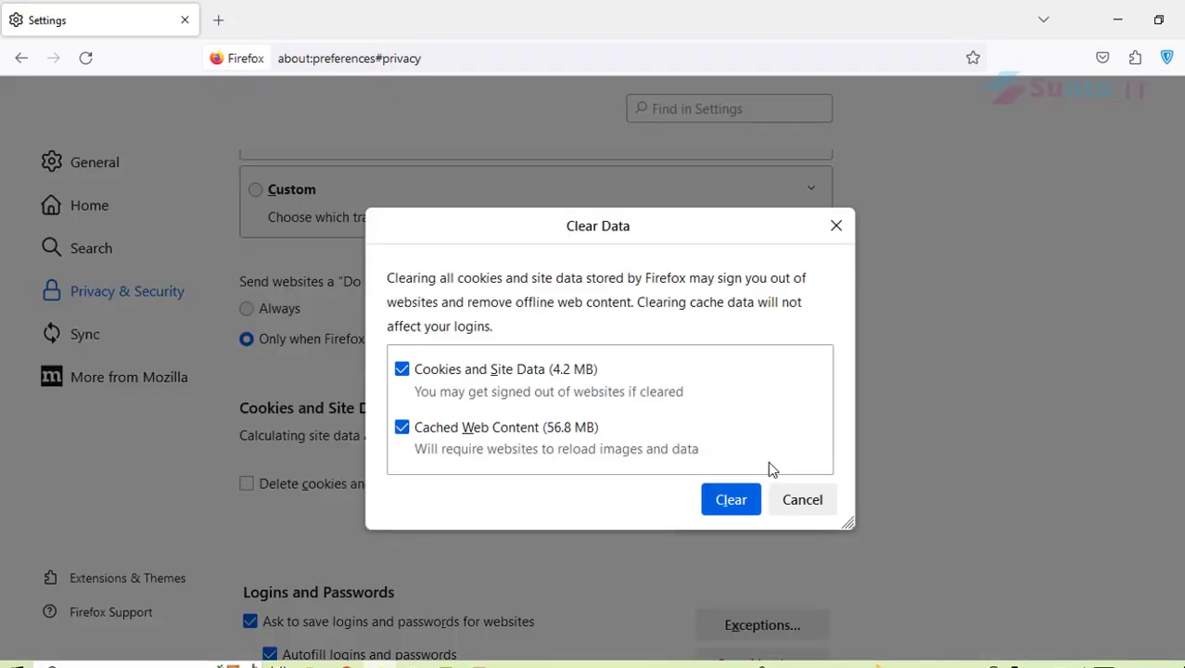
{"action": "left_click", "coordinate": [728, 499]}
{"action": "left_click", "coordinate": [732, 363]}
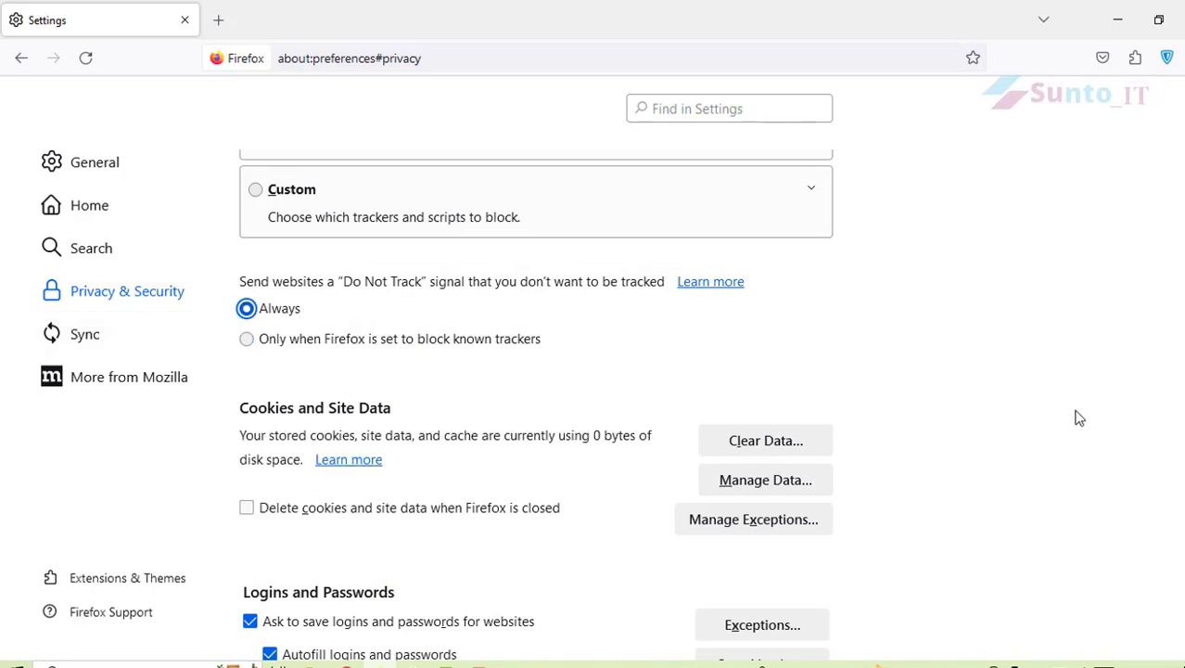
Clear Firefox's cookies, site data and cached web content once more, and go to the History section.
{"action": "left_click", "coordinate": [785, 442]}
{"action": "left_click", "coordinate": [712, 496]}
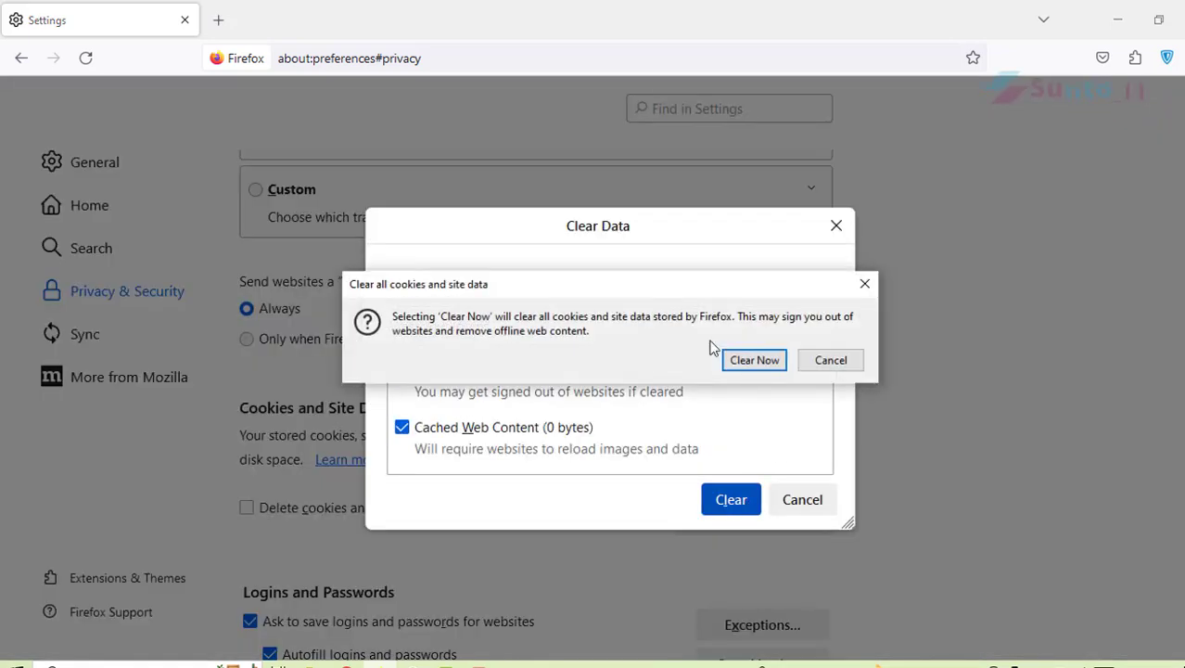
{"action": "left_click", "coordinate": [763, 362]}
{"action": "scroll", "coordinate": [649, 398], "scroll_direction": "down", "scroll_amount": 4}
{"action": "scroll", "coordinate": [686, 405], "scroll_direction": "down", "scroll_amount": 1}
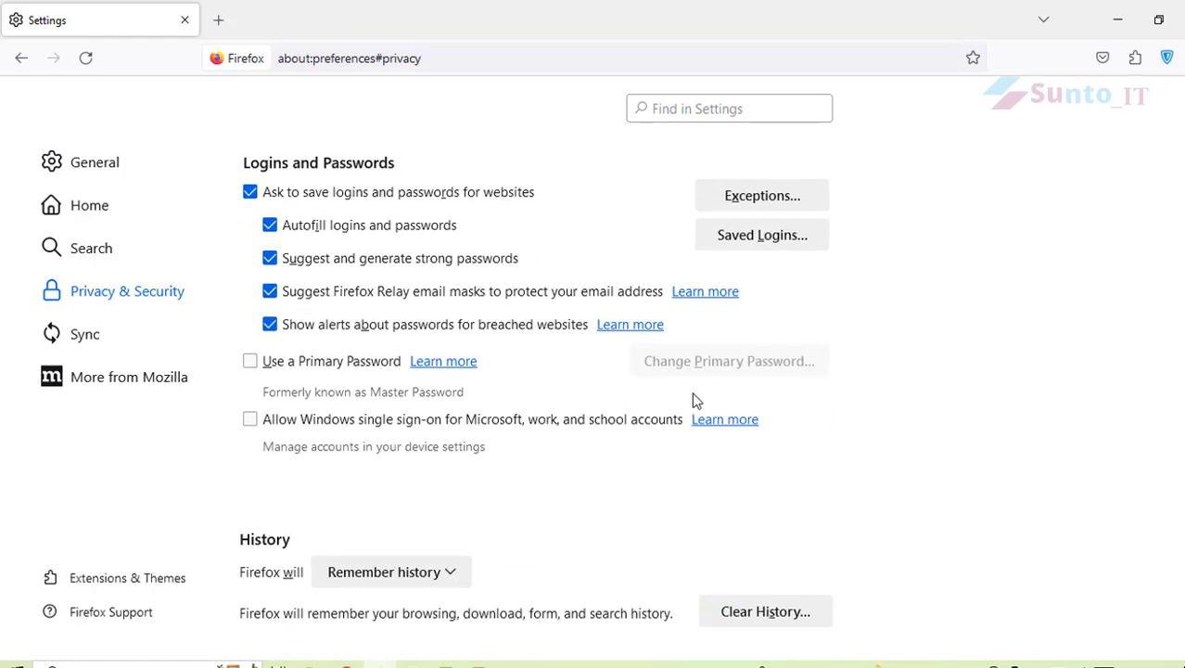